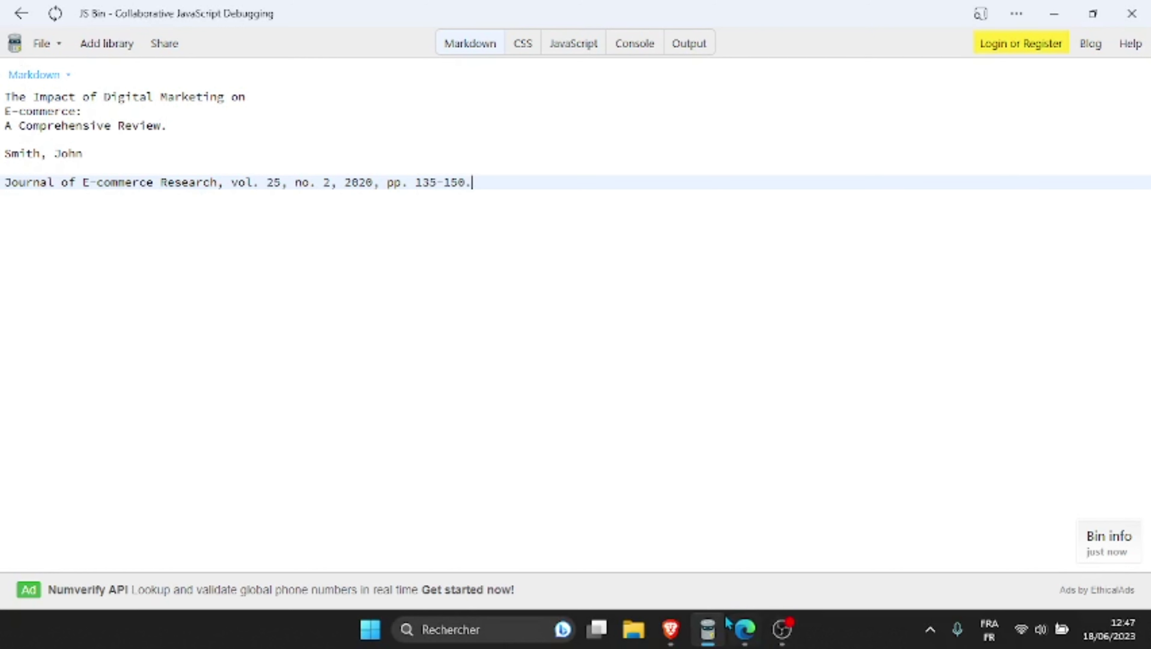
Switch to Canva in Edge, search for "reels" and open the Reel Instagram template category (1080 × 1920 px).
left_click(745, 629)
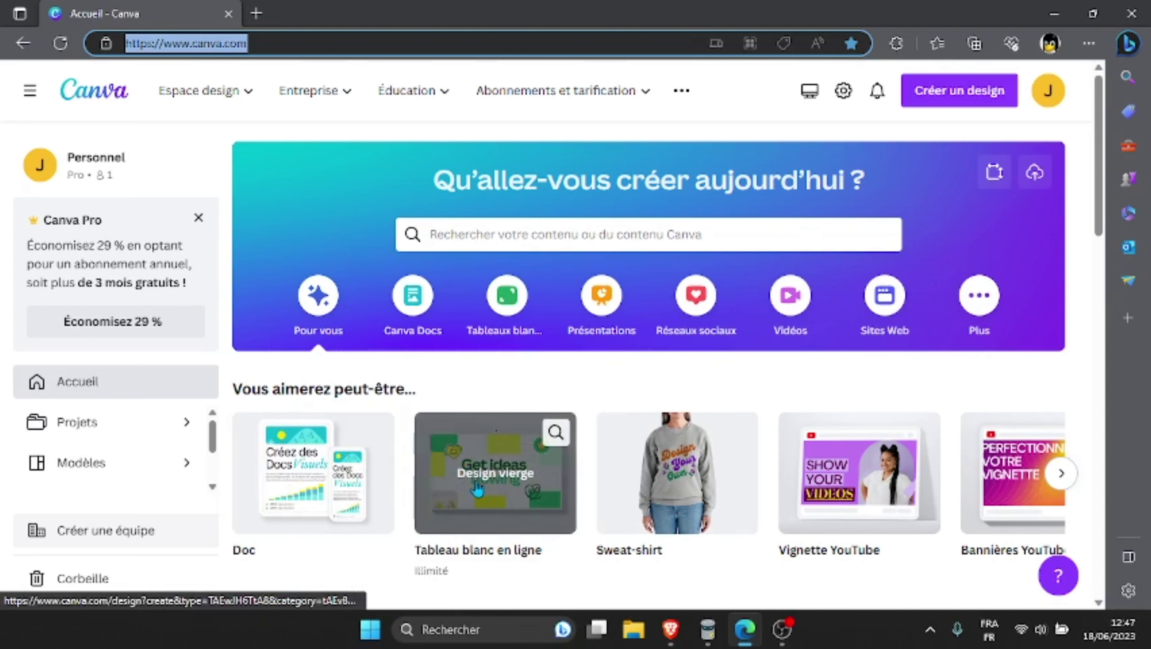
left_click(668, 636)
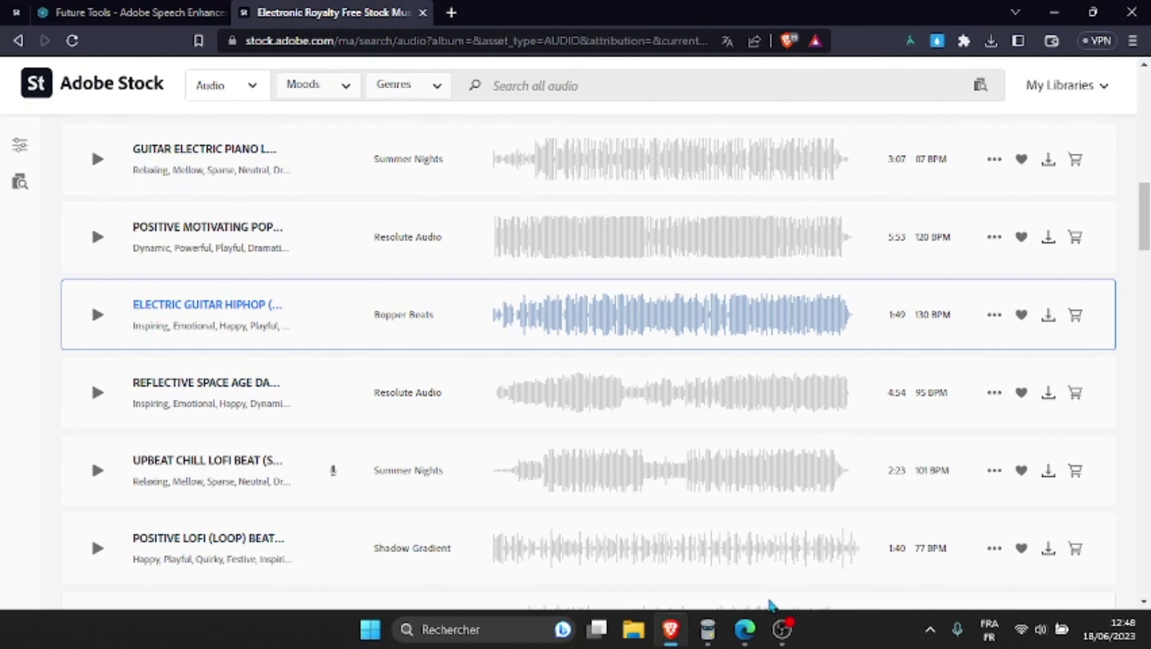
left_click(755, 628)
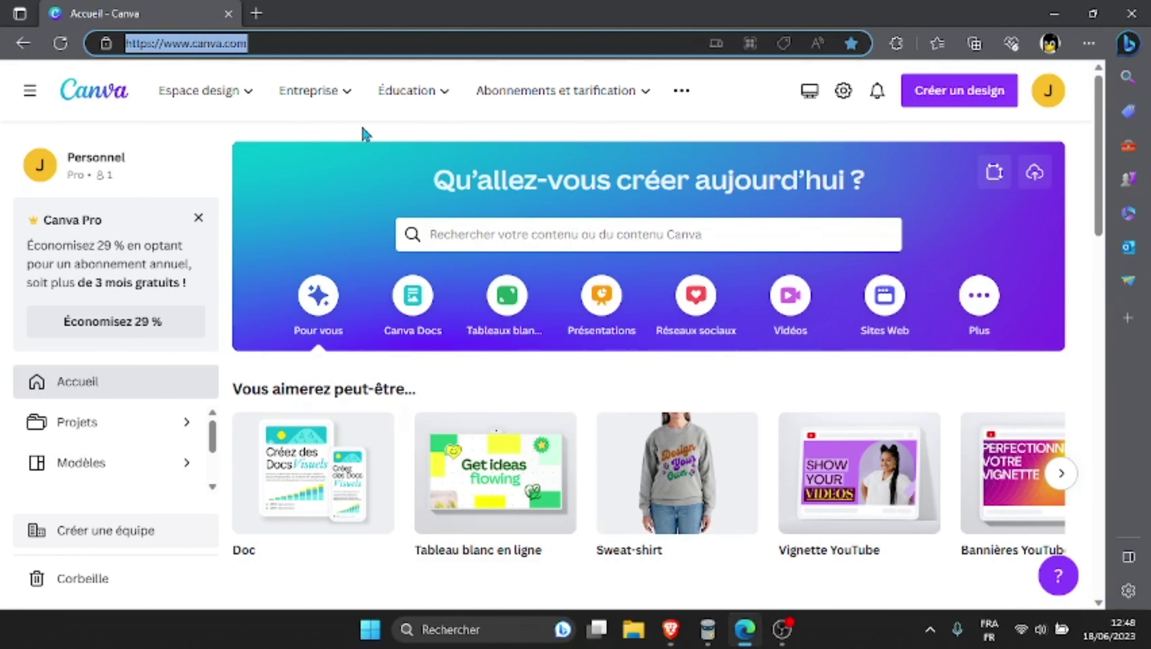
left_click(456, 227)
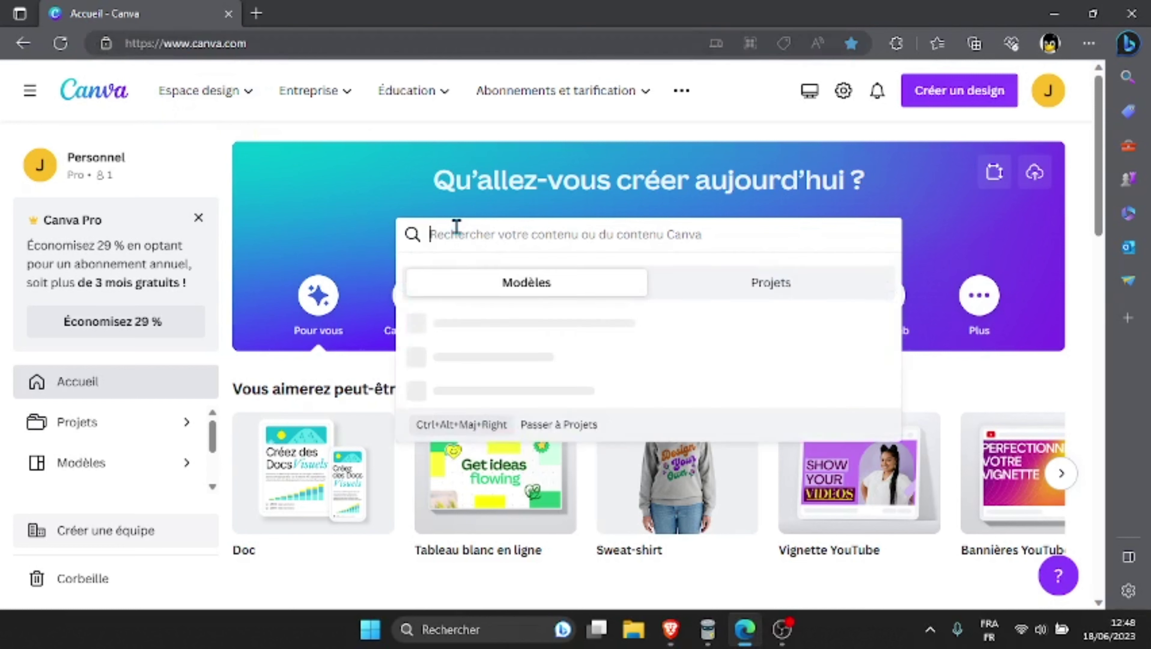
type("reels")
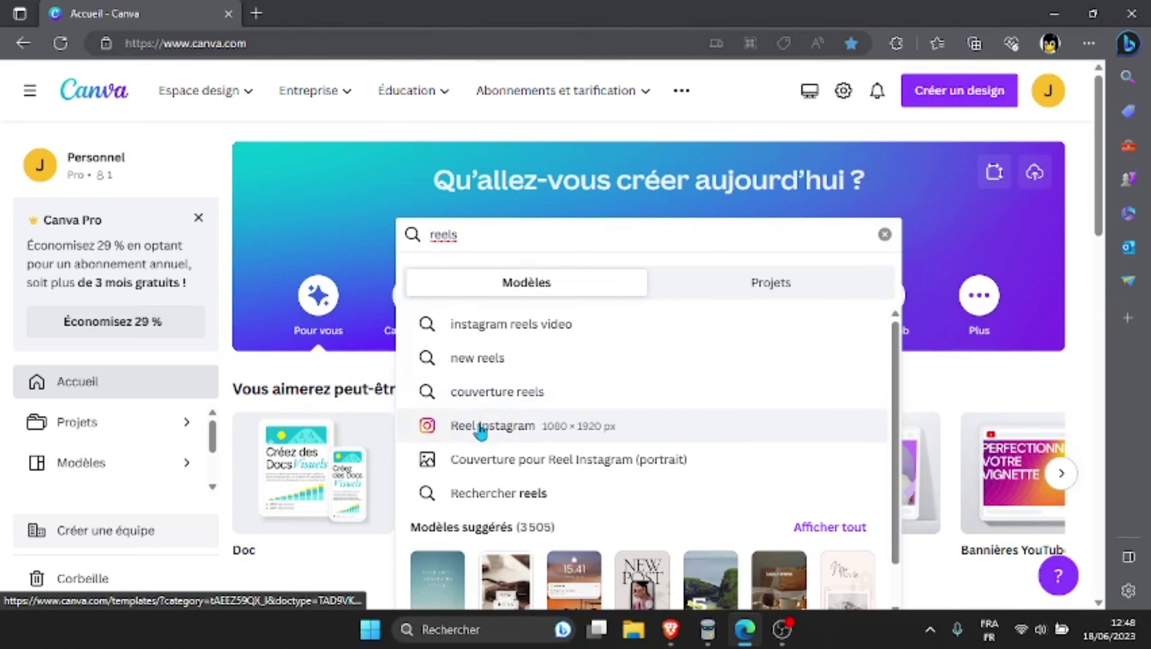
left_click(511, 434)
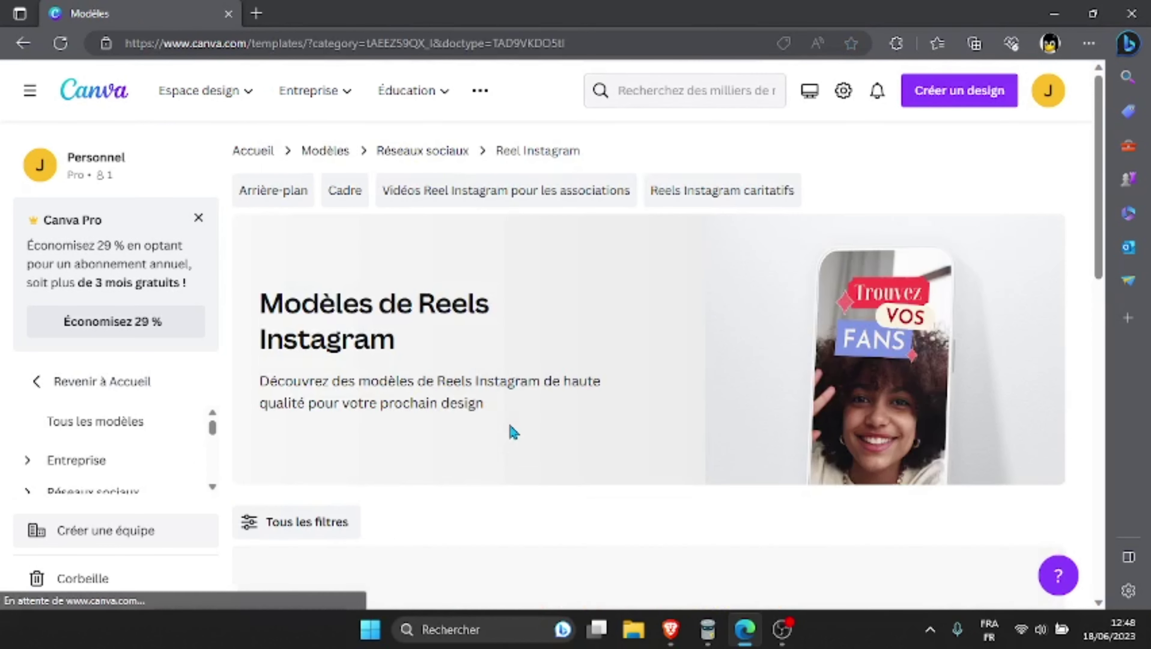
Create a blank Reel Instagram design and decline opening it in the desktop app.
scroll(511, 432, "down", 10)
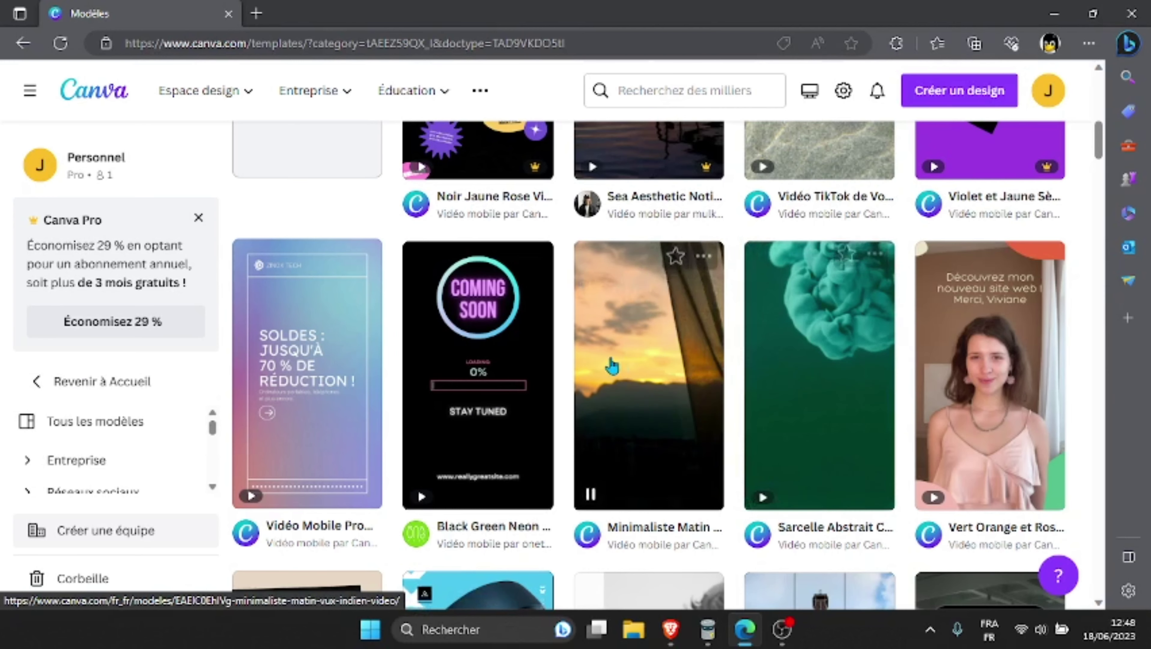
scroll(611, 362, "up", 2)
scroll(611, 362, "up", 2)
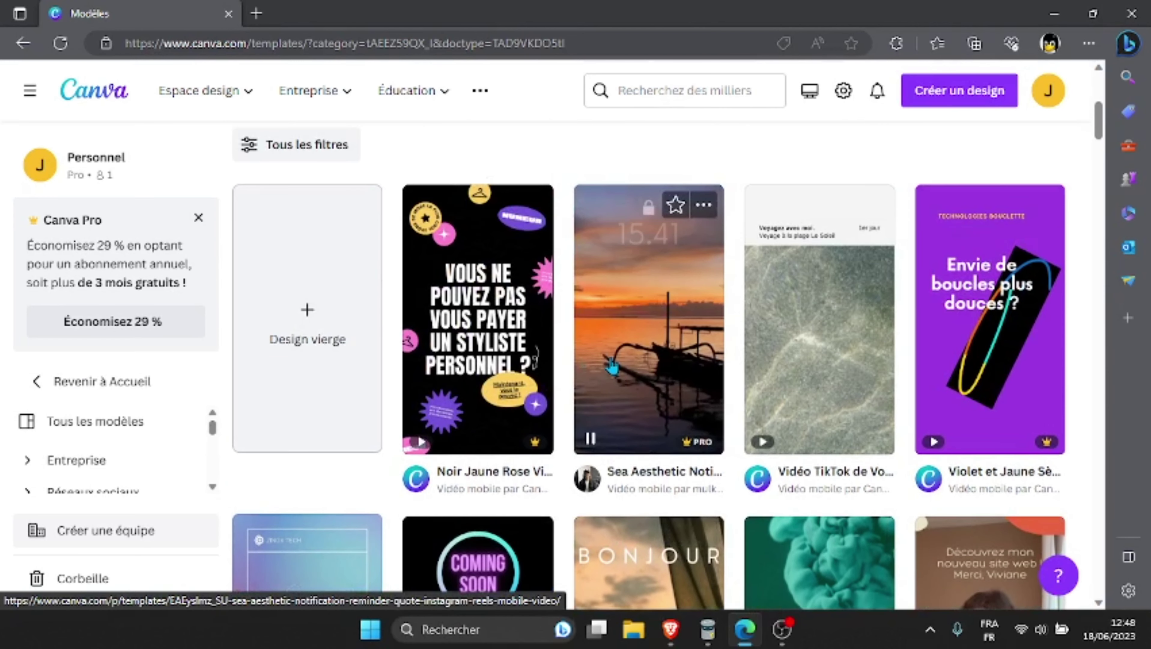
left_click(314, 305)
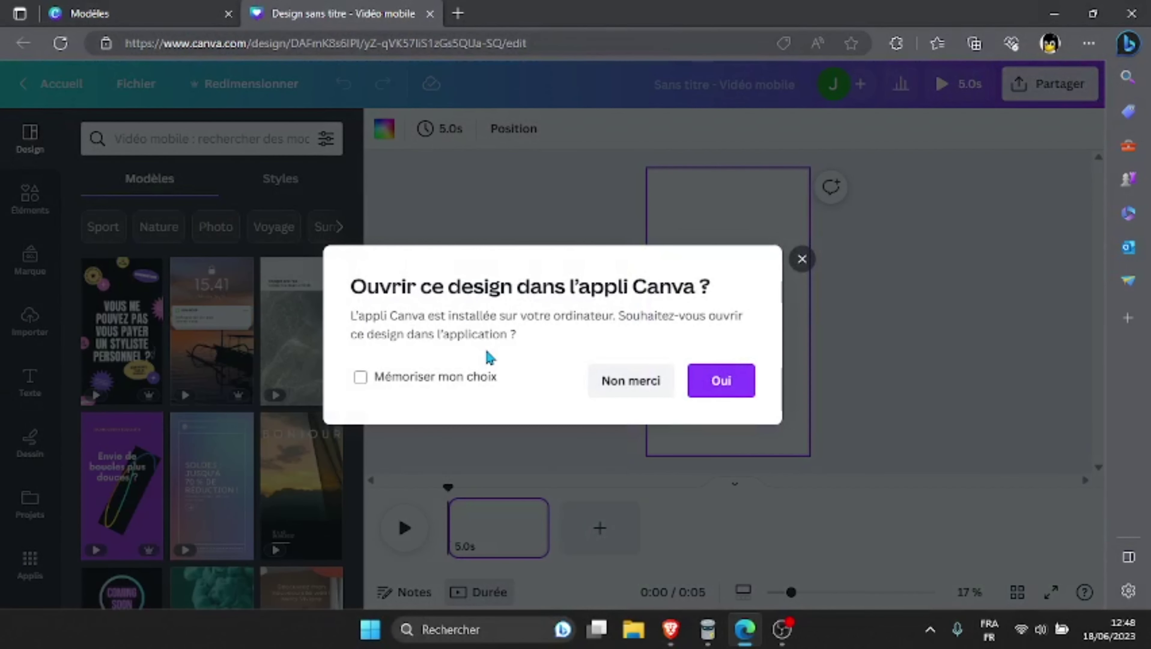
left_click(630, 382)
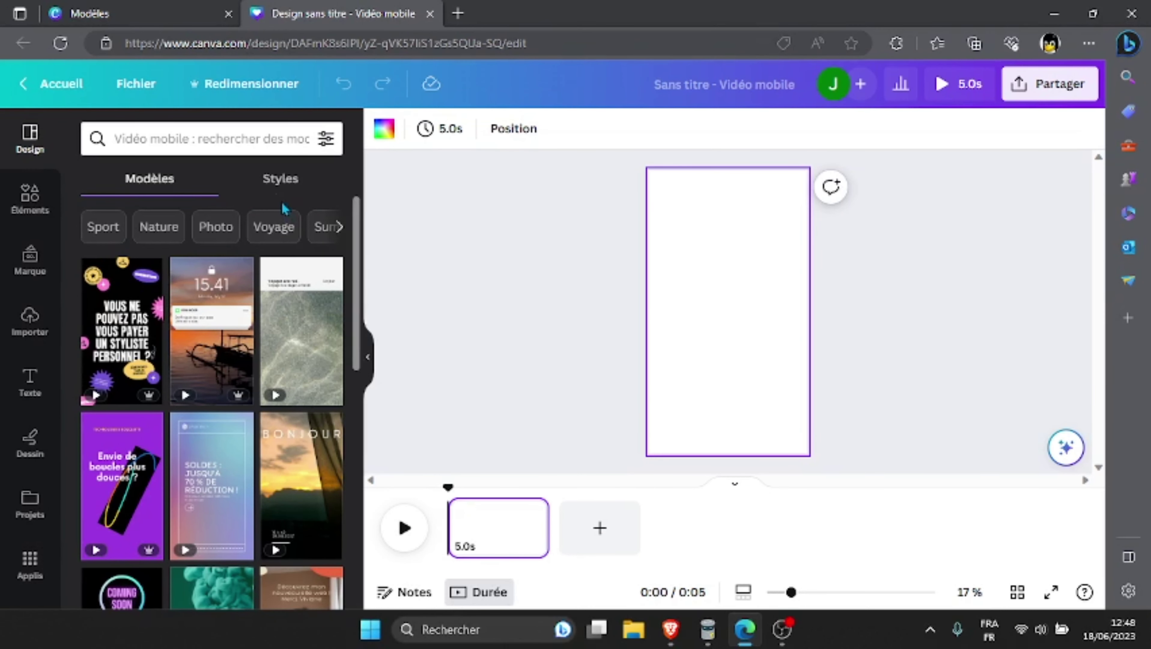
Add a default title text box and move it to the upper part of the page.
left_click(29, 386)
left_click(190, 349)
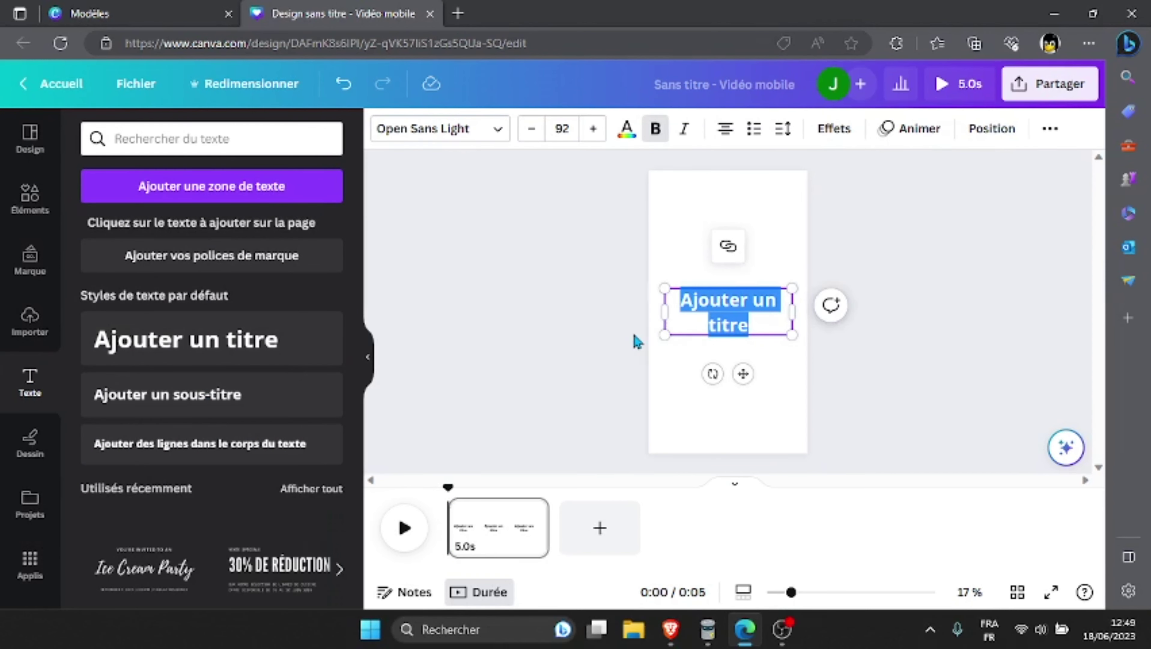
left_click_drag(730, 286, 729, 237)
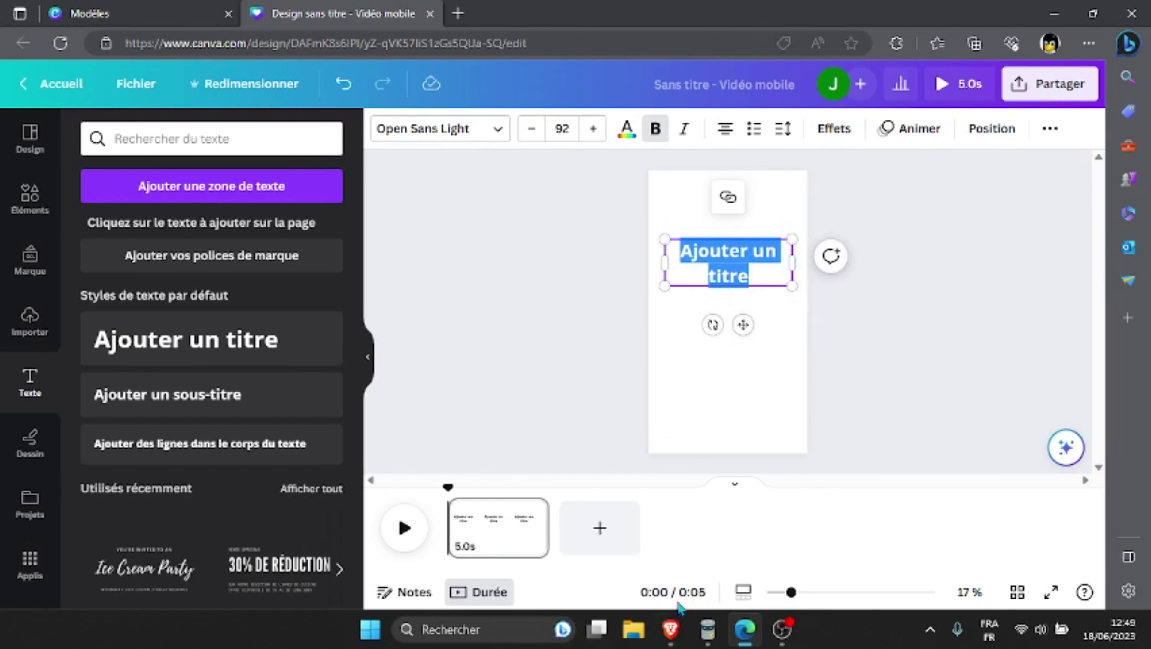
Copy "The Impact of Digital Marketing on E-commerce: A Comprehensive Review." from JS Bin and paste it over the title placeholder in Canva.
mouse_move(707, 630)
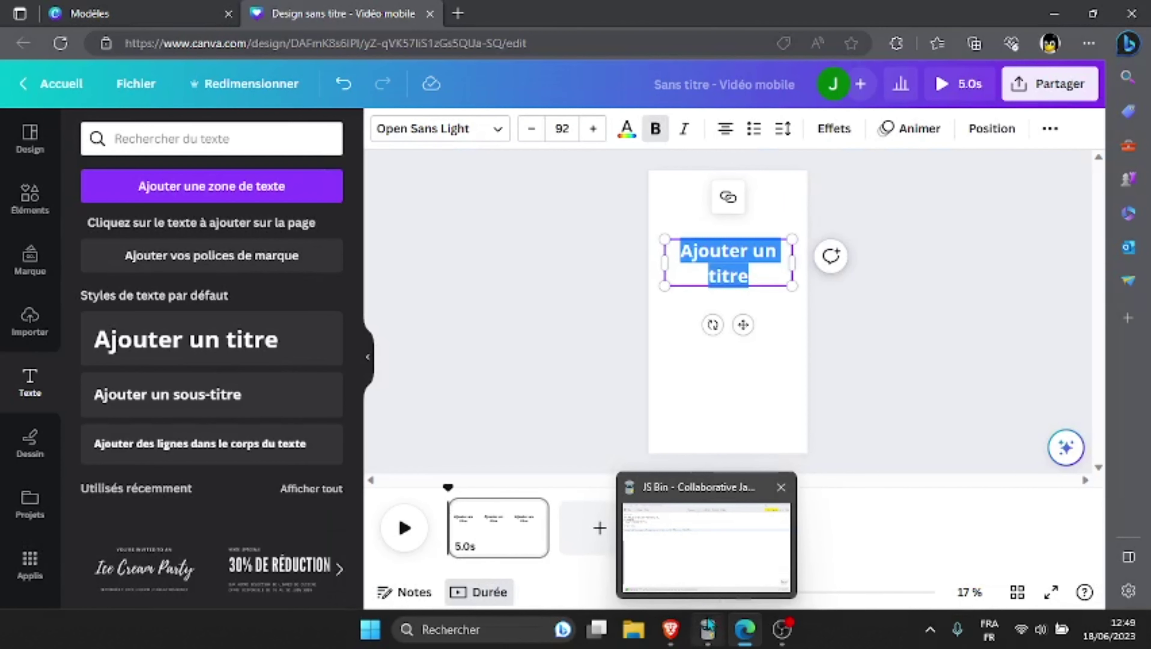
left_click(708, 630)
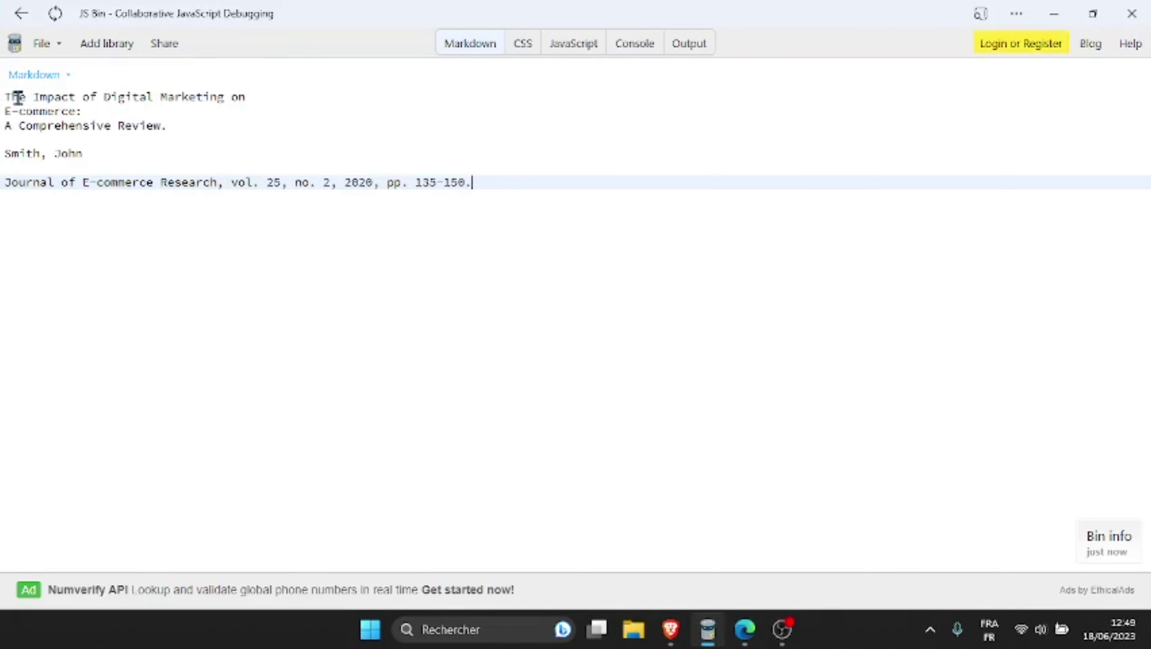
left_click_drag(6, 97, 167, 131)
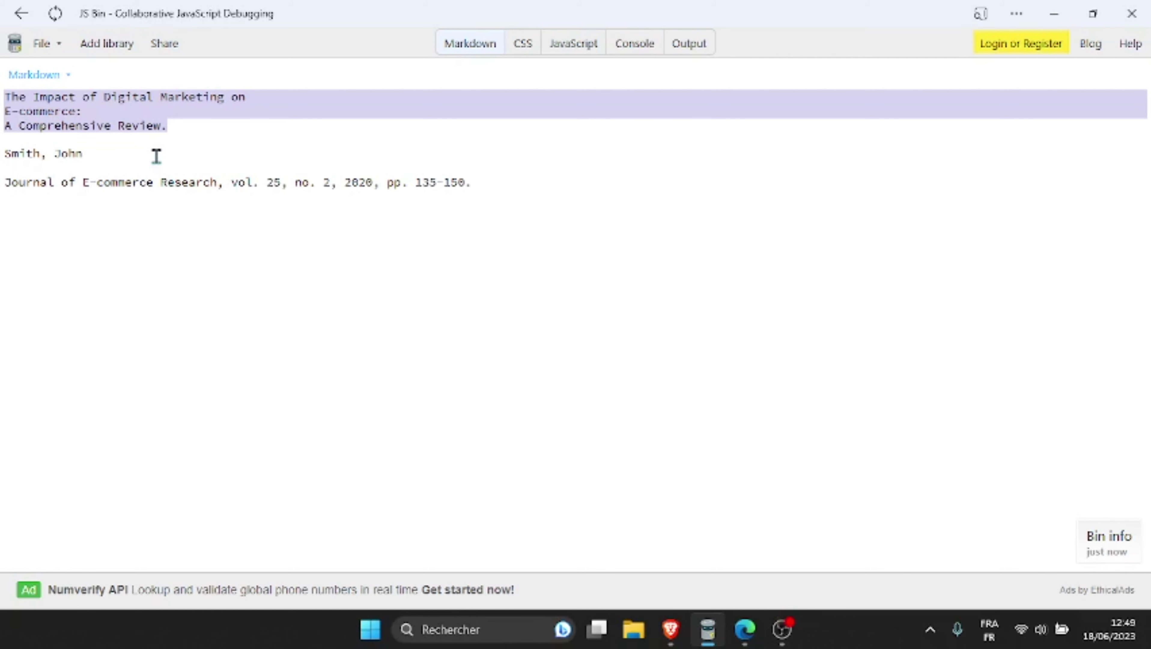
right_click(118, 106)
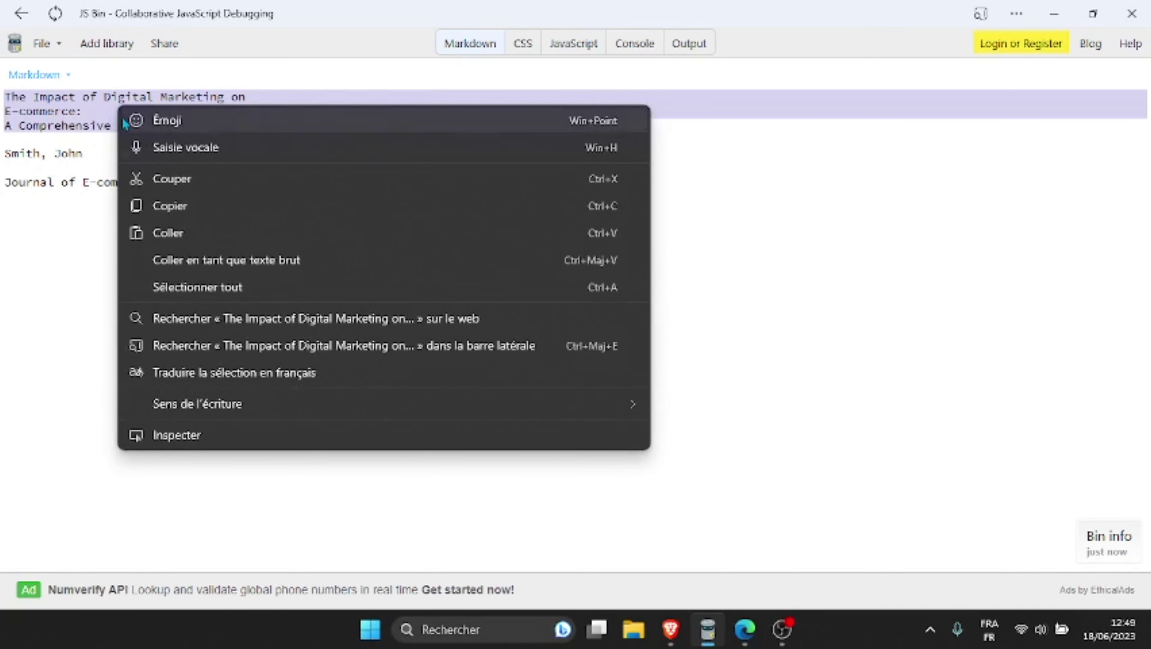
left_click(184, 208)
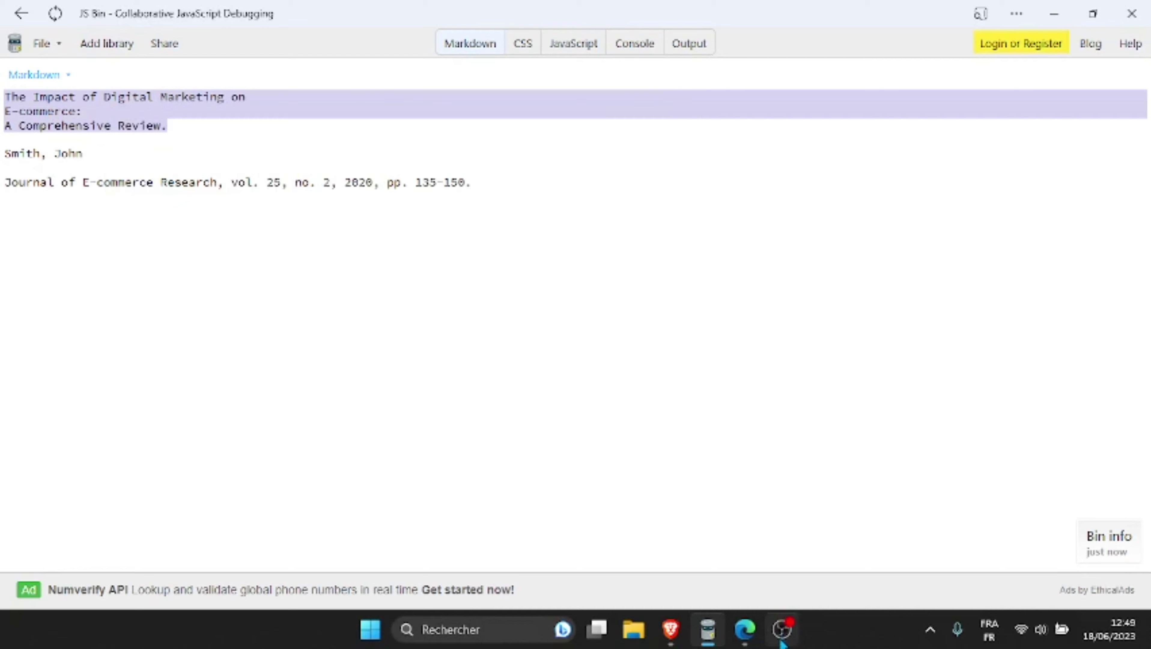
left_click(747, 637)
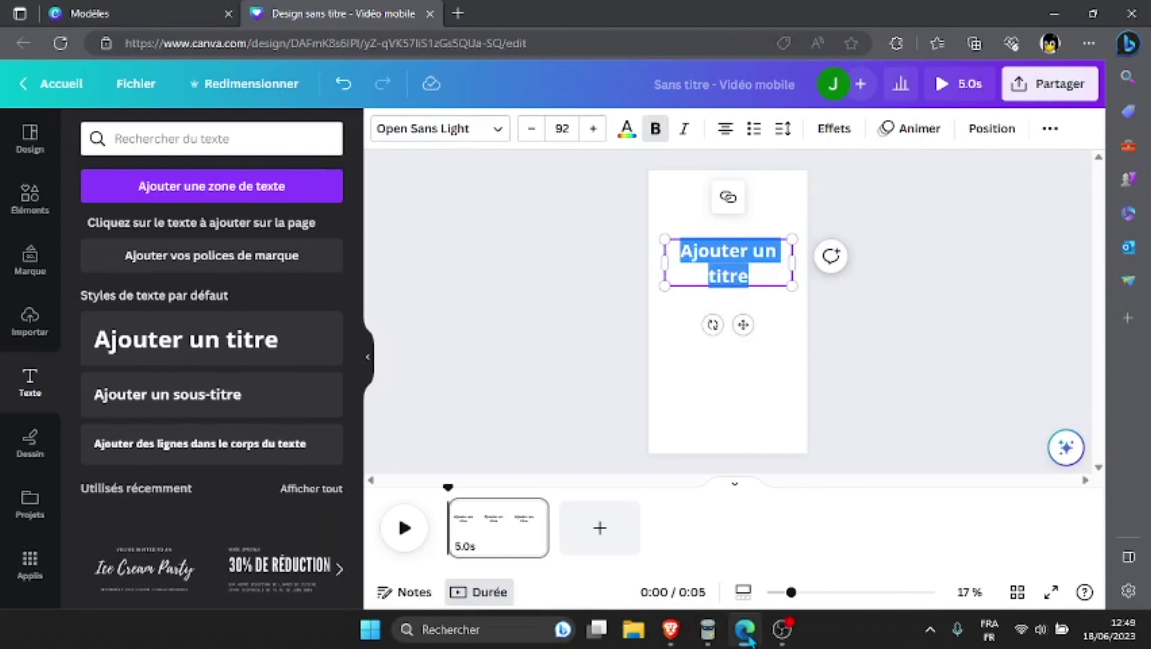
right_click(730, 258)
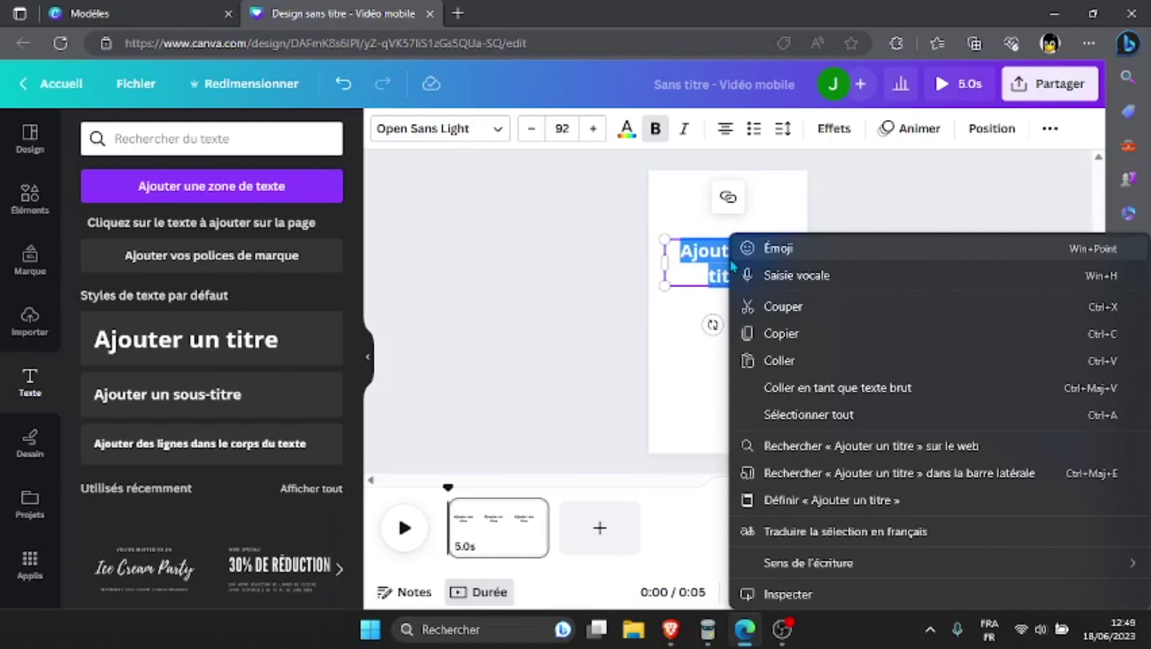
left_click(781, 361)
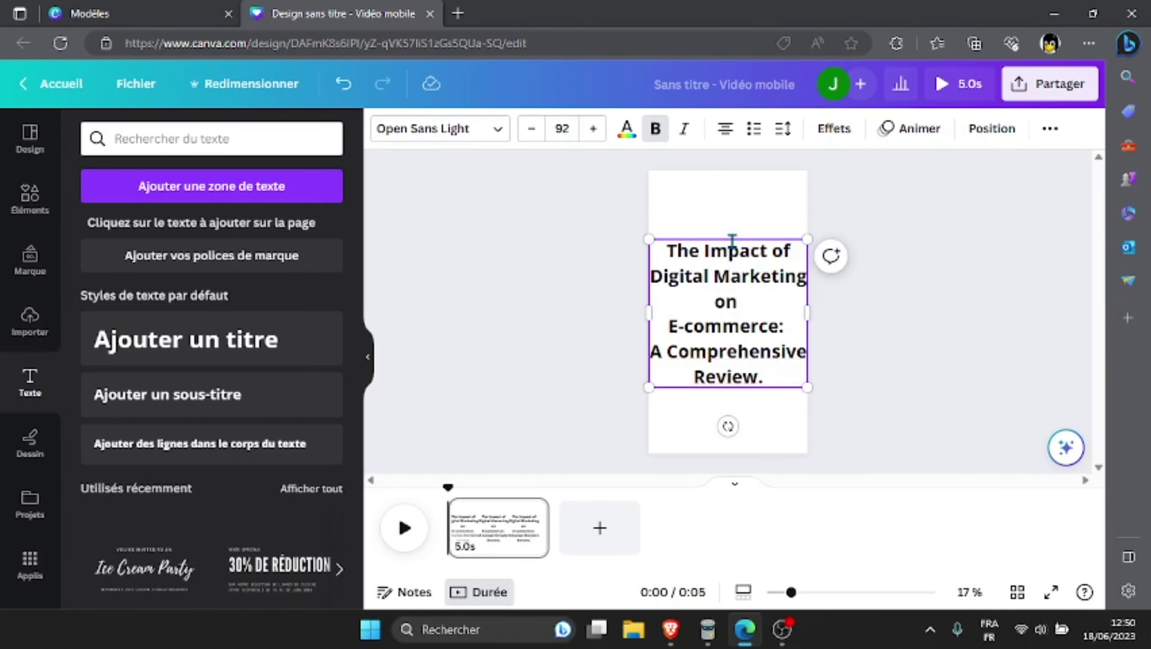
Narrow the title text box on both sides to leave page margins and move it up near the top of the page.
left_click_drag(809, 309, 794, 309)
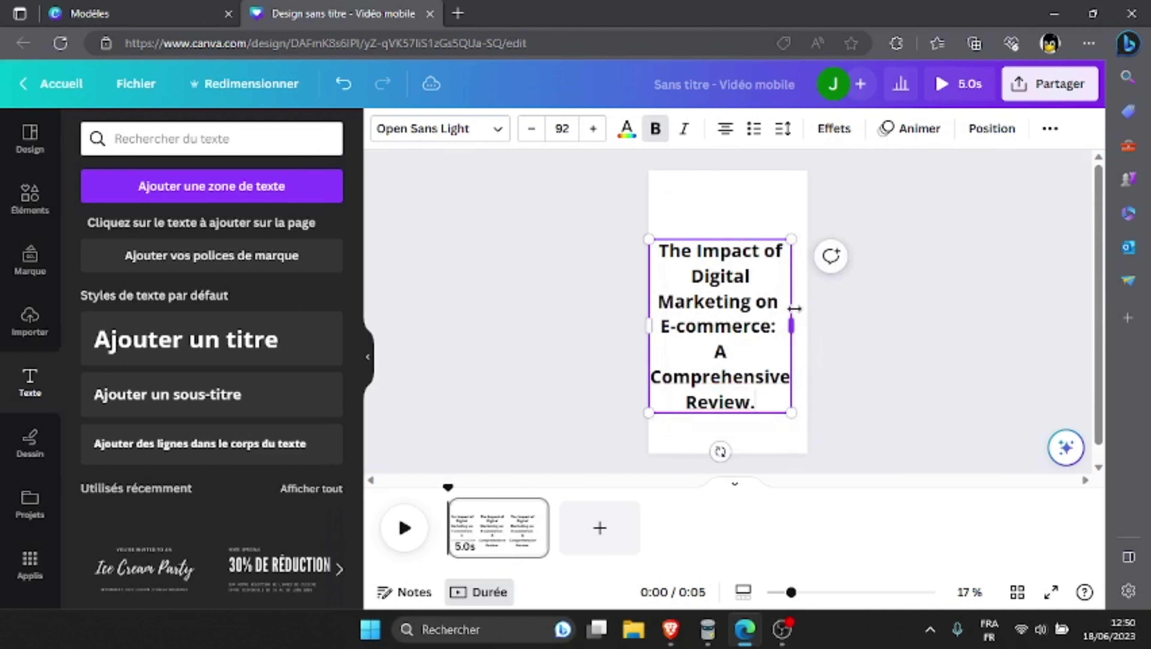
mouse_move(647, 325)
left_mouse_down()
mouse_move(699, 328)
mouse_move(668, 325)
left_mouse_up()
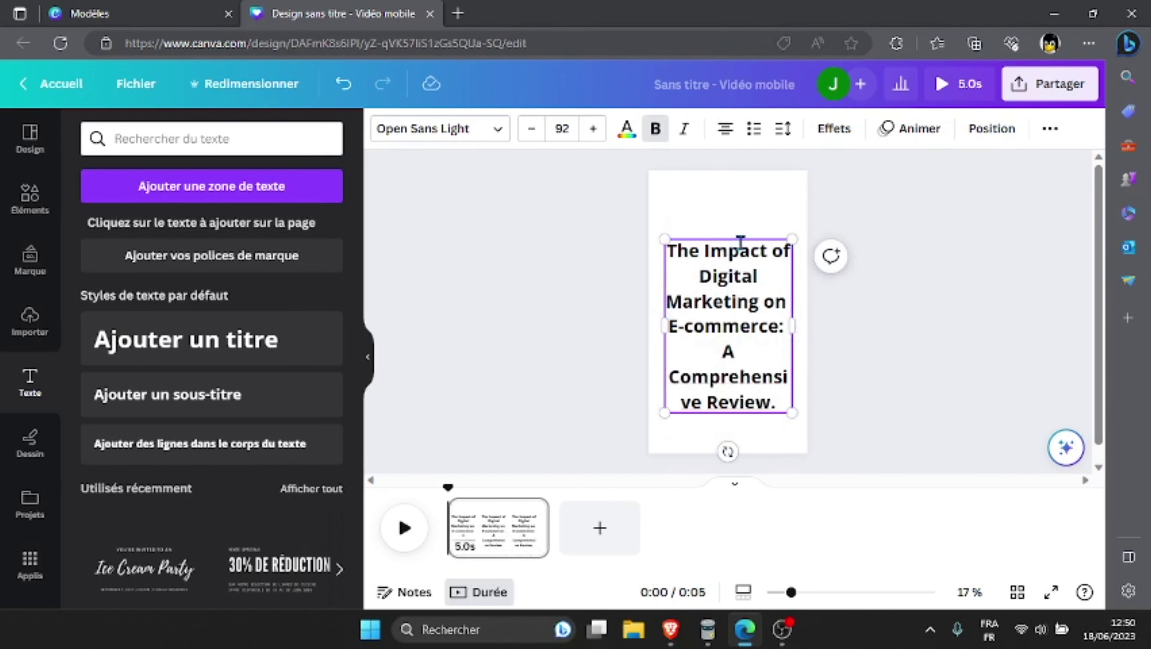
left_click_drag(743, 239, 745, 200)
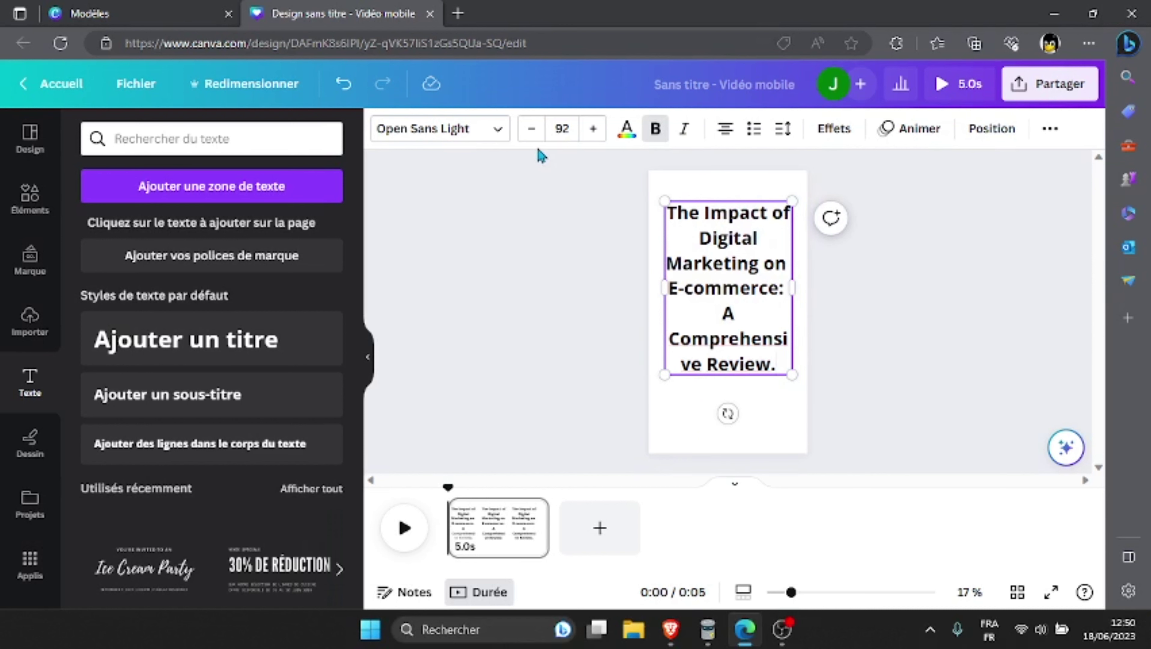
Try to reduce the title's font size in single-unit decrements.
left_click(533, 130)
left_click(533, 129)
left_click(532, 129)
left_click(532, 129)
left_click(533, 129)
left_click(533, 130)
left_click(532, 129)
left_click(532, 130)
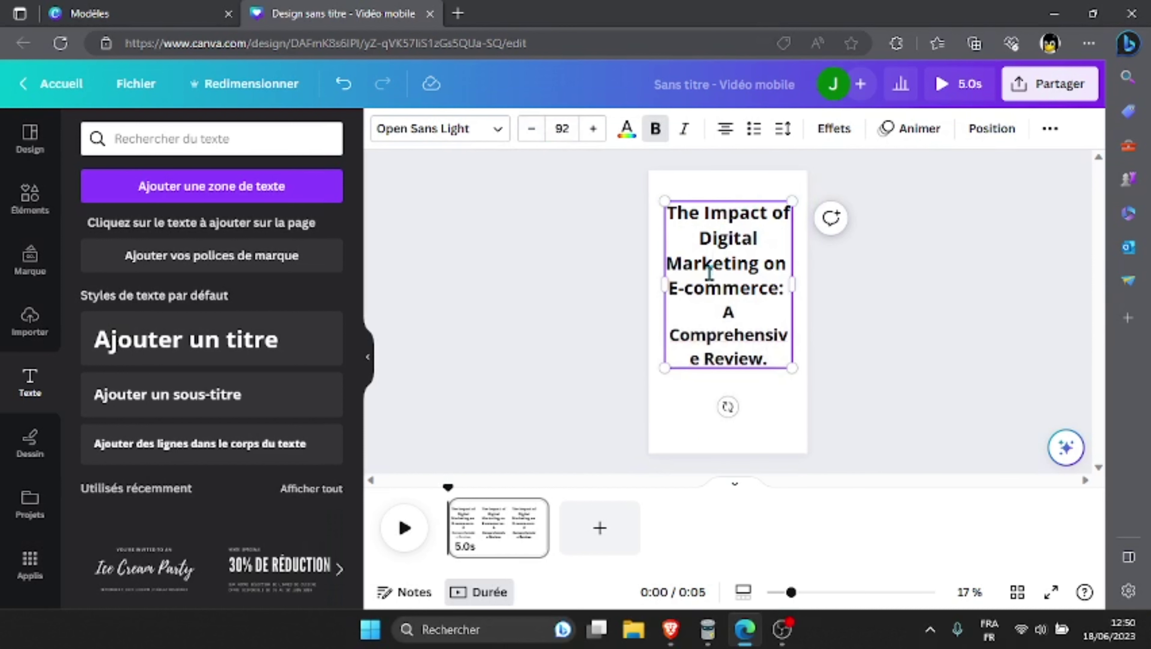
Set the font size of the entire title text to 50 and raise it in single units to 65.
double_click(709, 273)
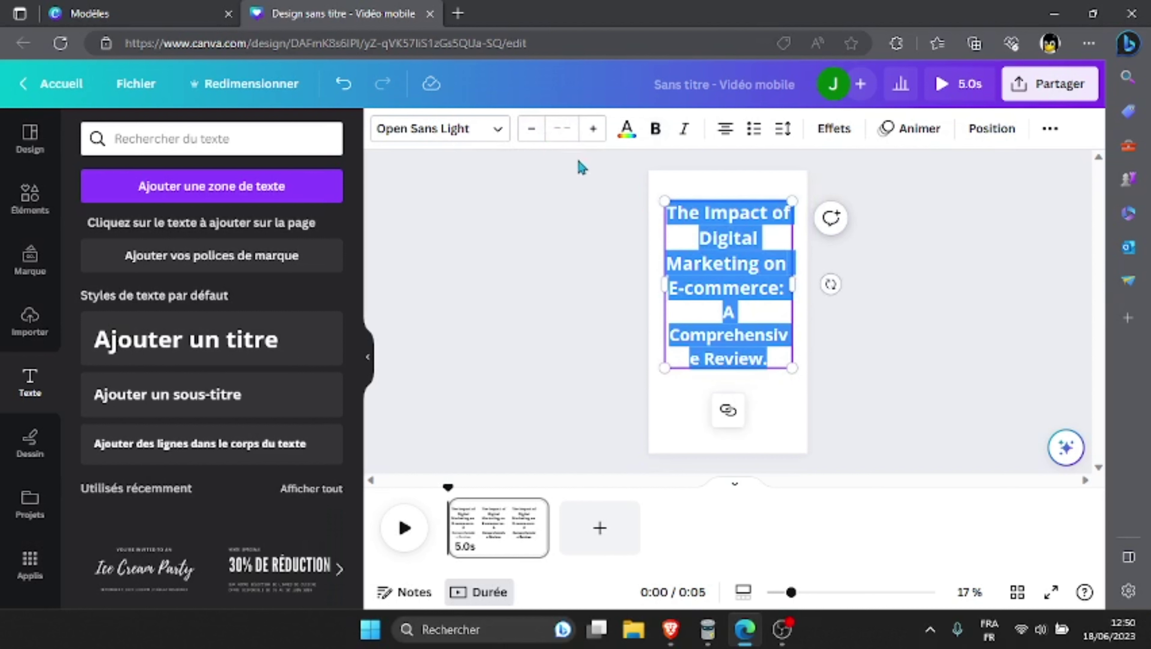
left_click(553, 126)
left_click(555, 126)
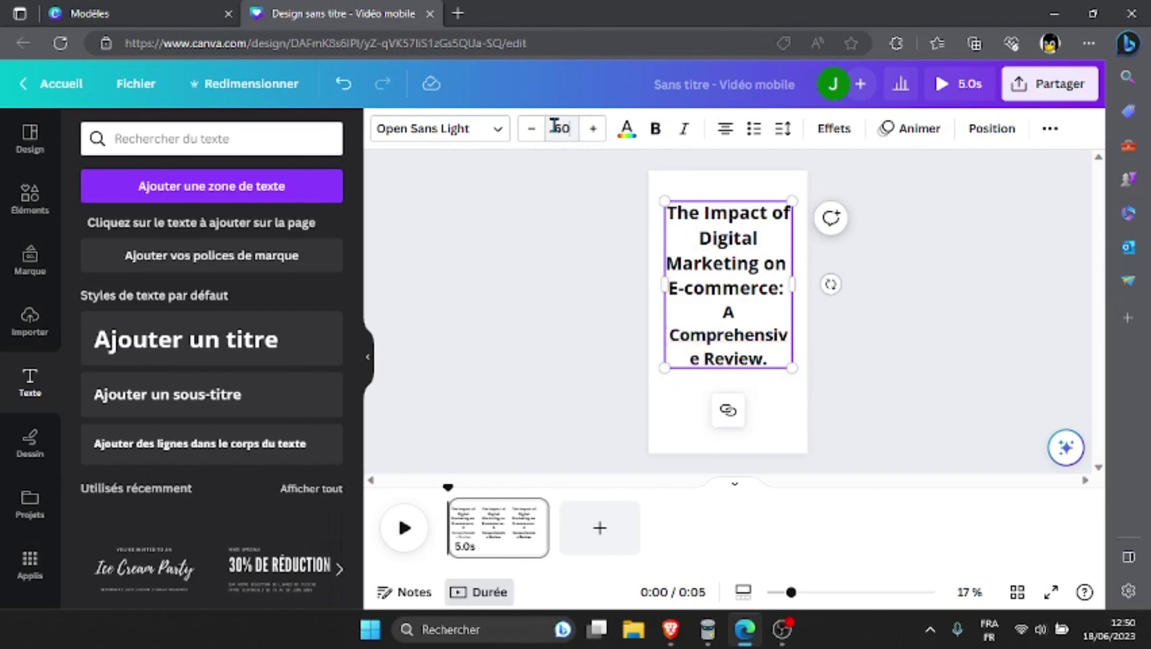
type("50")
key("Return")
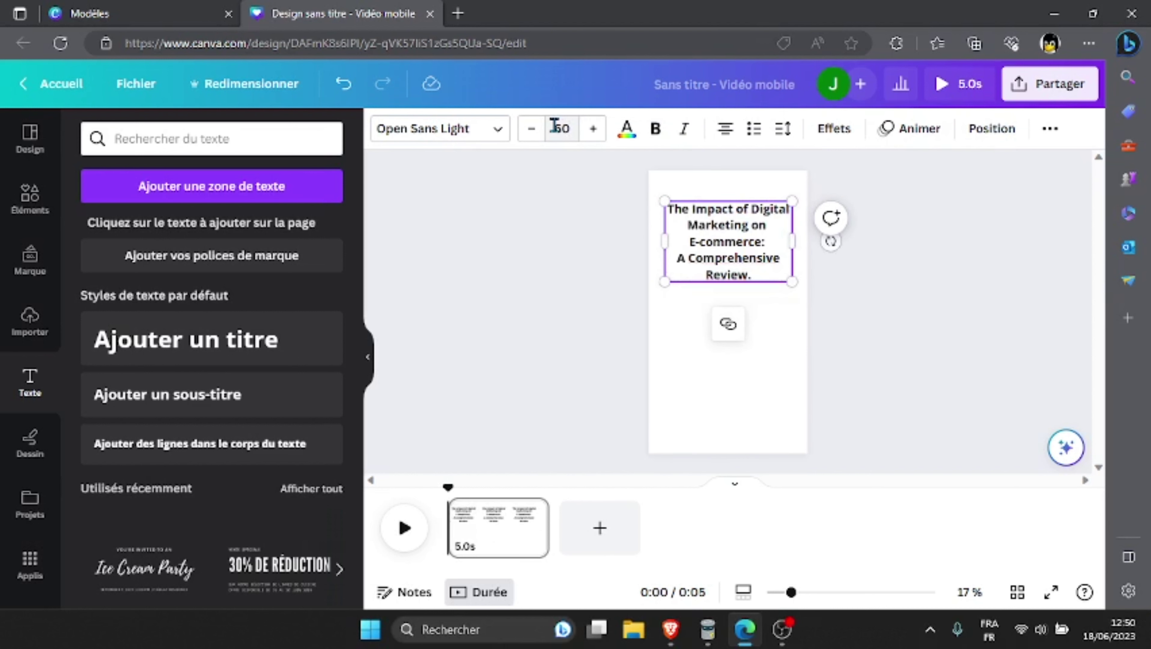
left_click(593, 129)
left_click(593, 129)
left_click(593, 129)
left_click(592, 129)
left_click(593, 130)
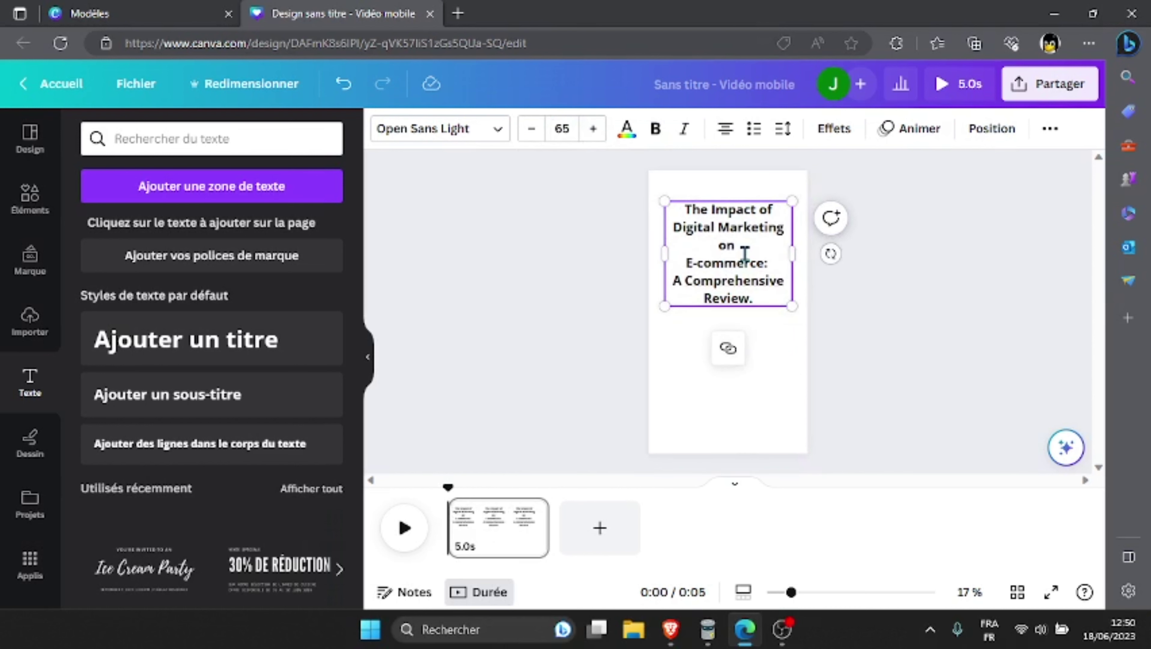
left_click(764, 334)
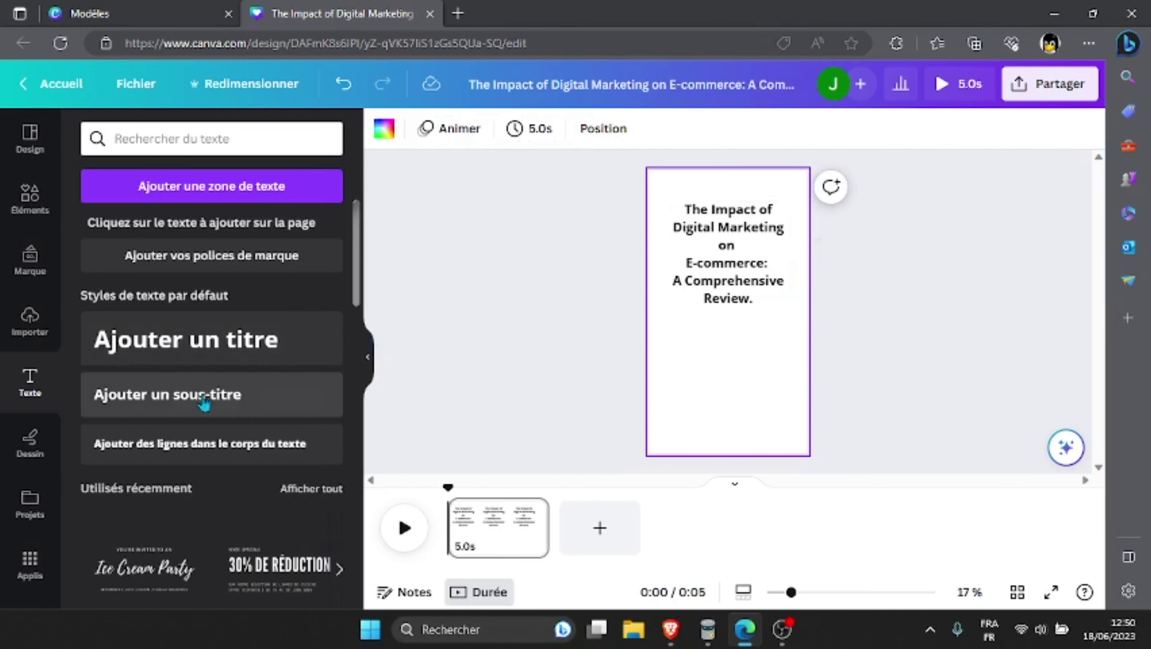
Add a subtitle containing the author's full name copied from JS Bin and position it just below the title.
left_click(184, 400)
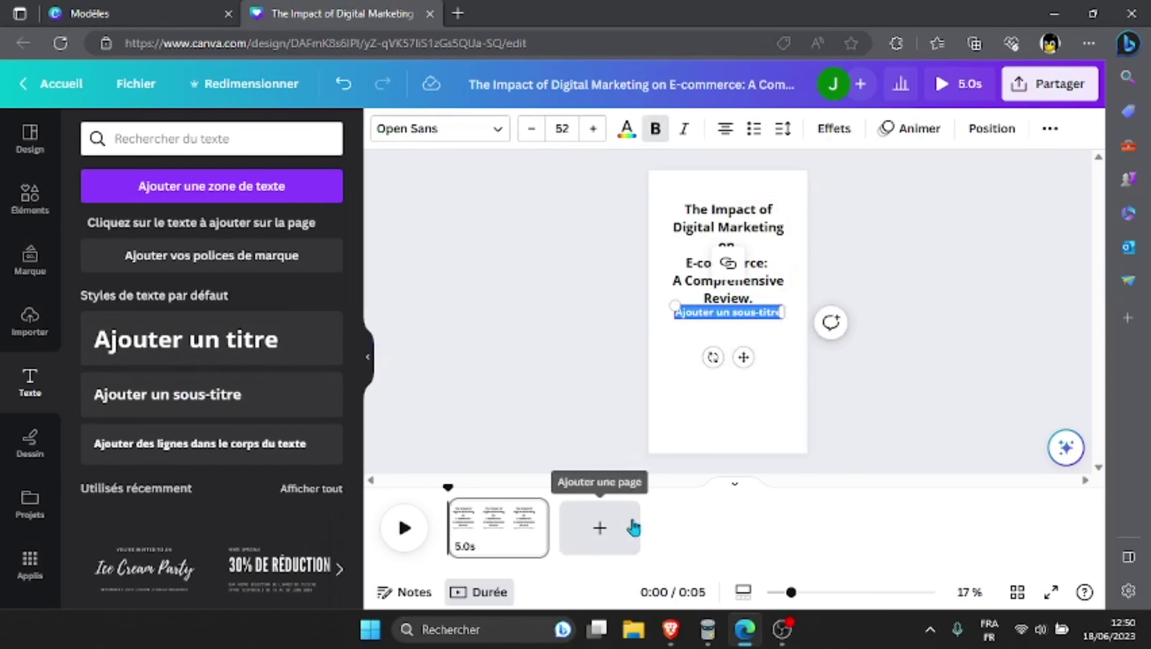
left_click(710, 637)
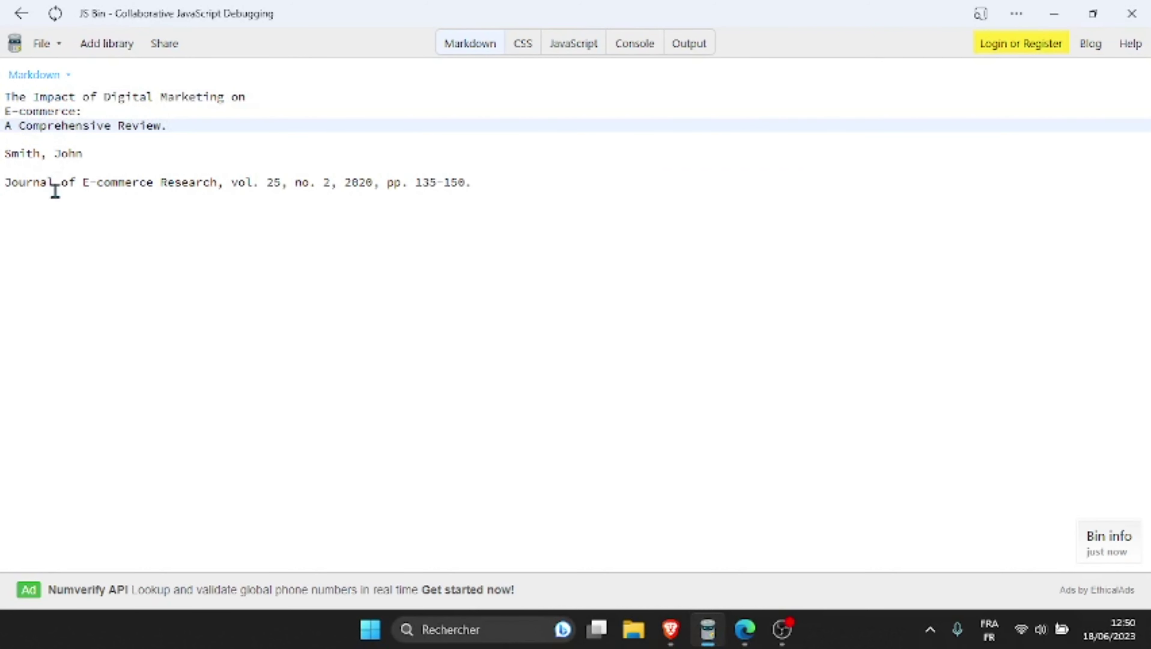
left_click(95, 154)
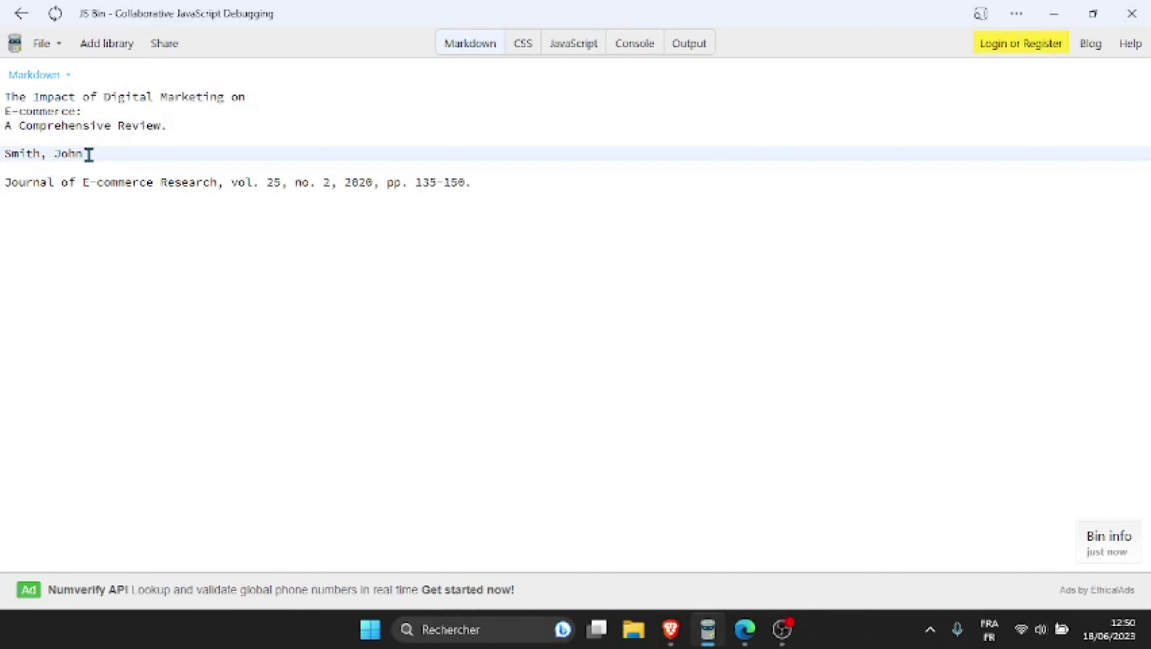
left_click_drag(89, 155, 6, 153)
key("ctrl+c")
left_click(745, 629)
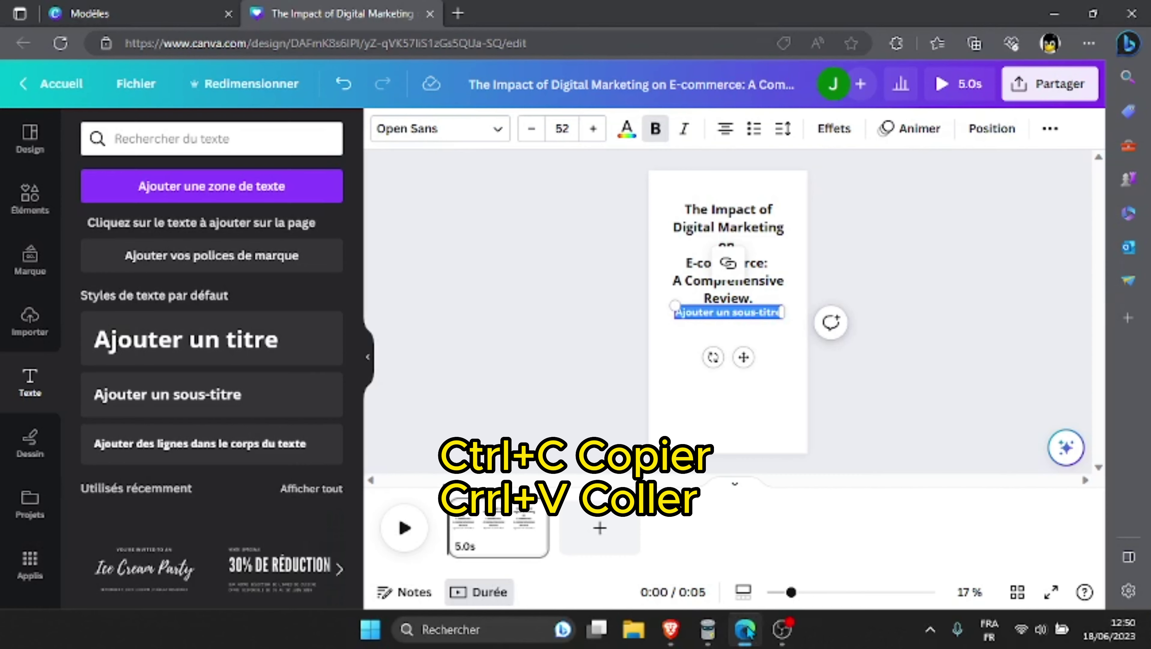
key("ctrl+v")
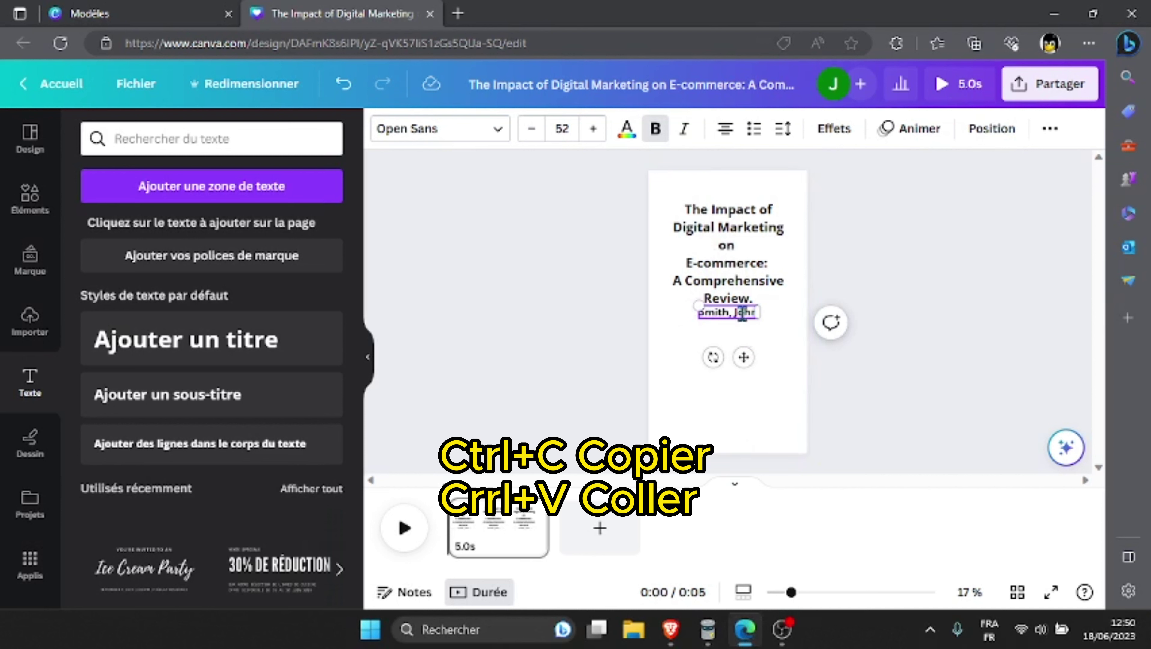
left_click_drag(742, 320, 740, 334)
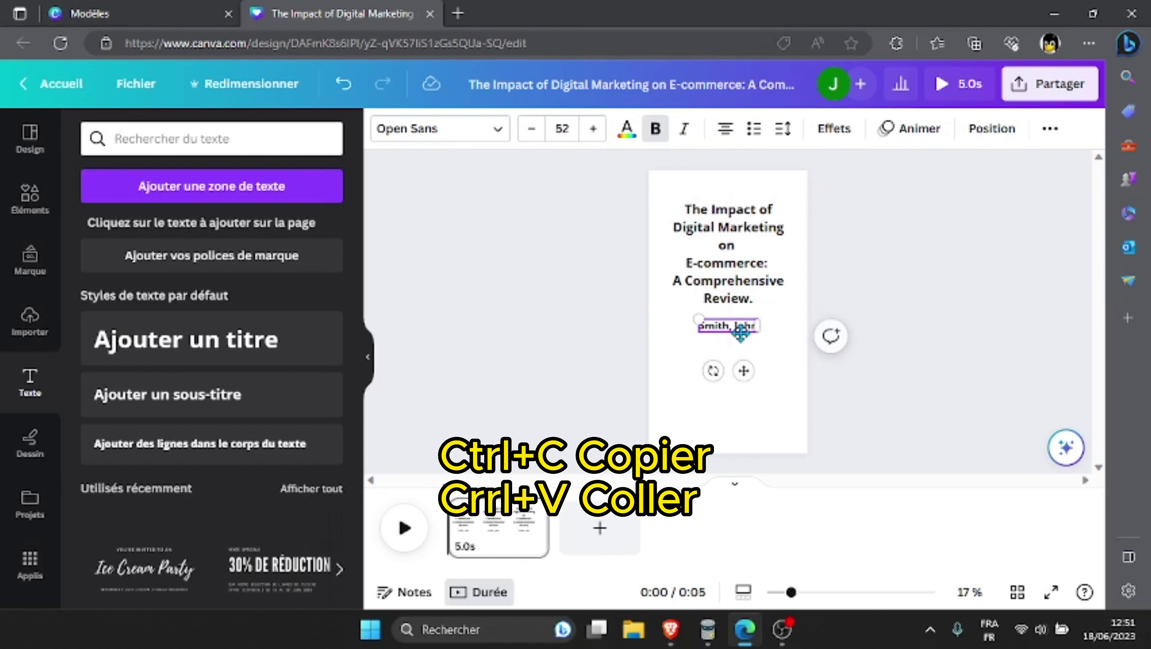
Add a body text line to the page and position it centred just below the author's name.
left_click(776, 406)
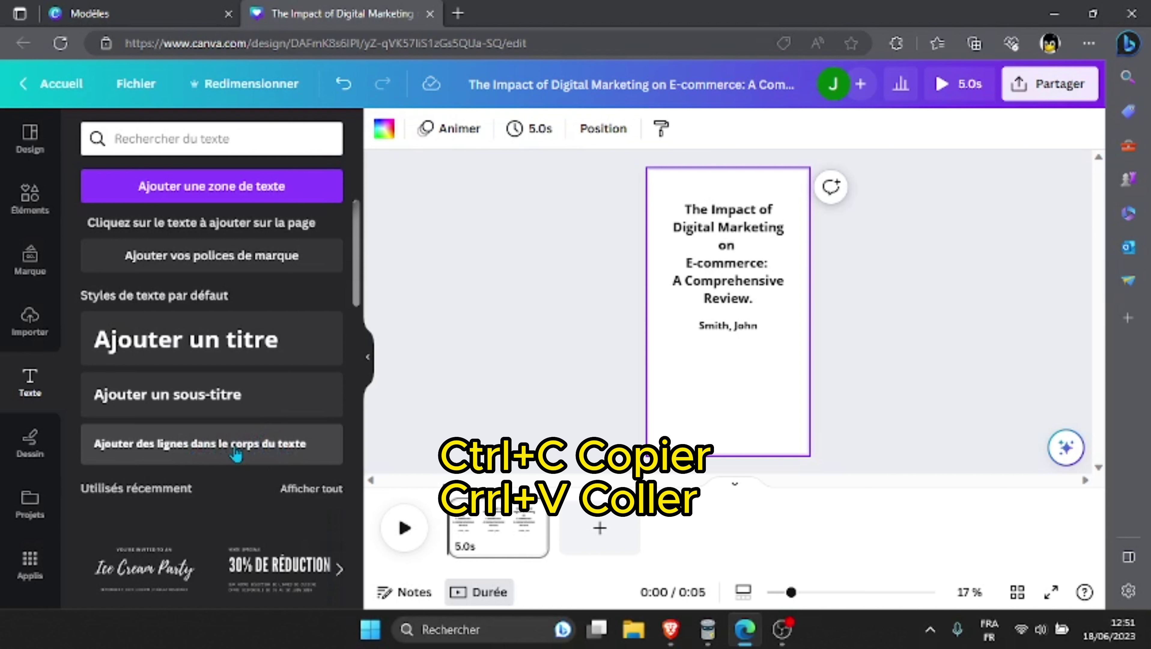
left_click(216, 449)
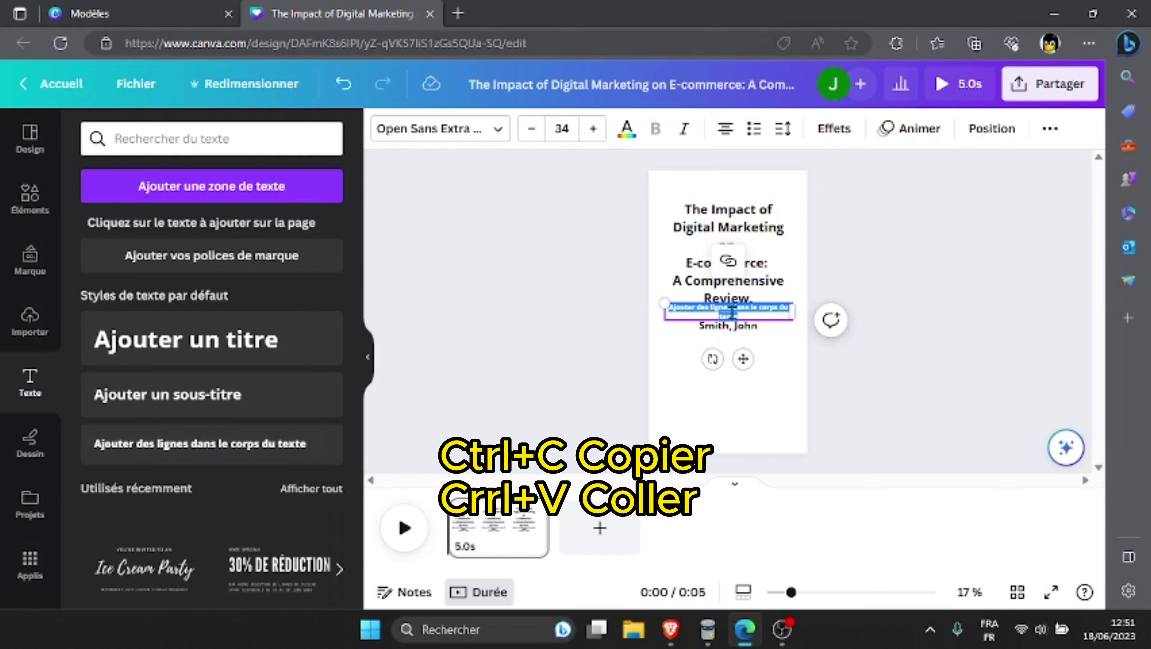
left_click_drag(759, 323, 760, 364)
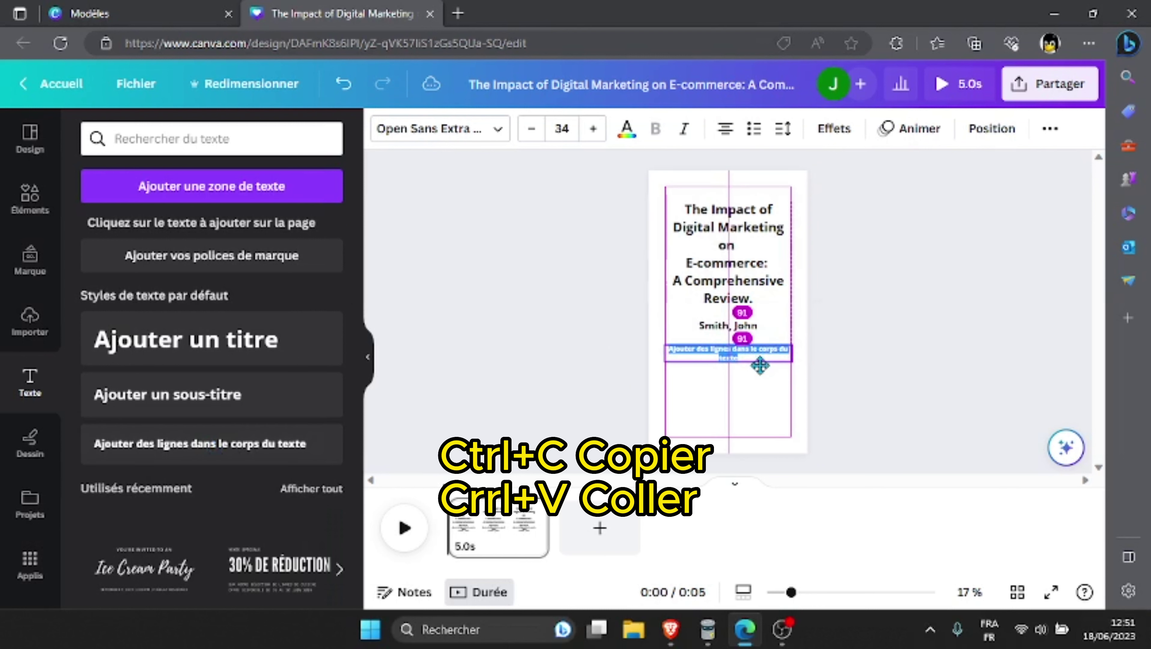
Copy the "Journal of E-commerce Research, vol. 25, no. 2, 2020, pp. 135-150." line from JS Bin and paste it over the Canva body text placeholder.
left_click(708, 629)
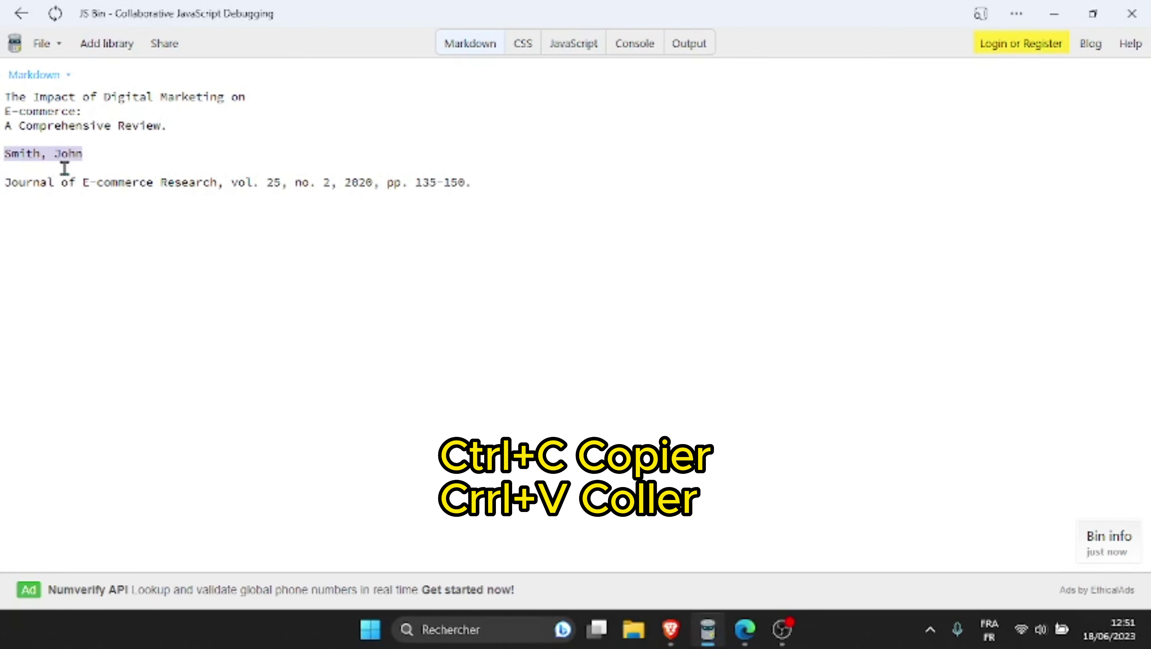
left_click(474, 183)
left_click_drag(474, 183, 3, 177)
key("ctrl+c")
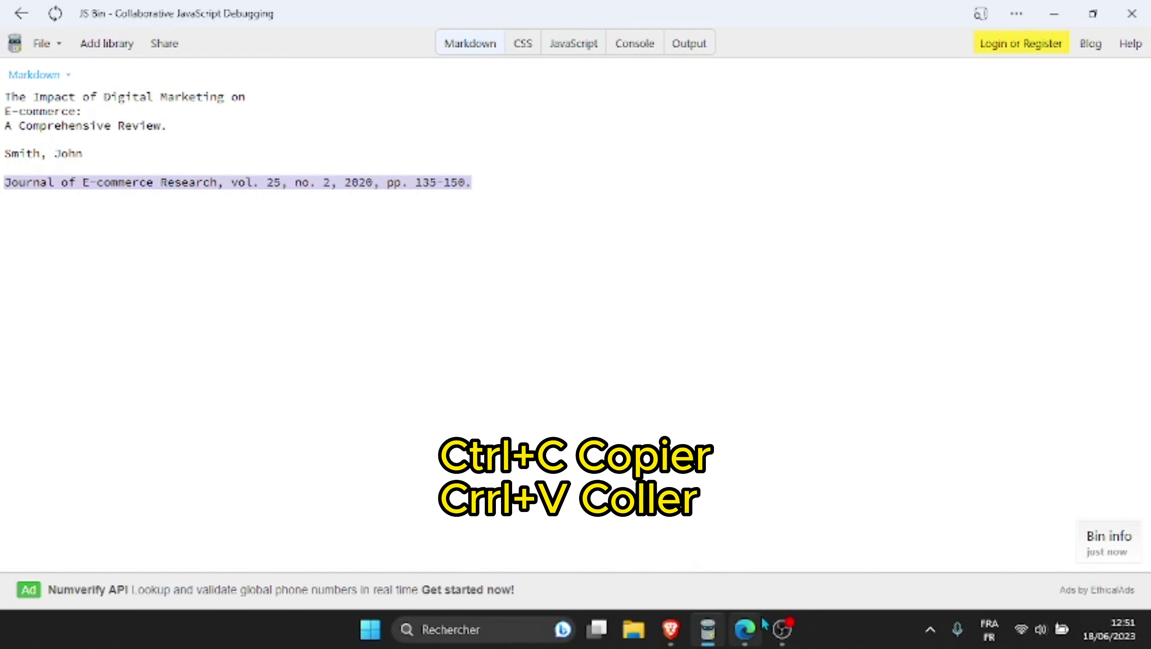
mouse_move(757, 638)
left_click(743, 540)
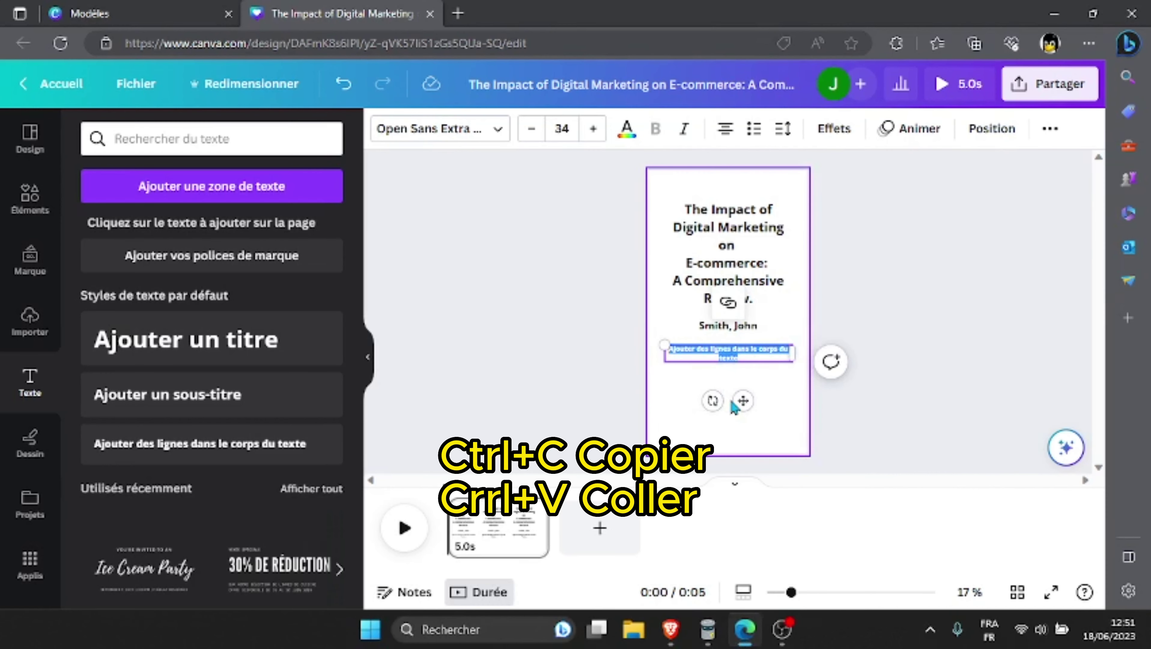
key("ctrl+v")
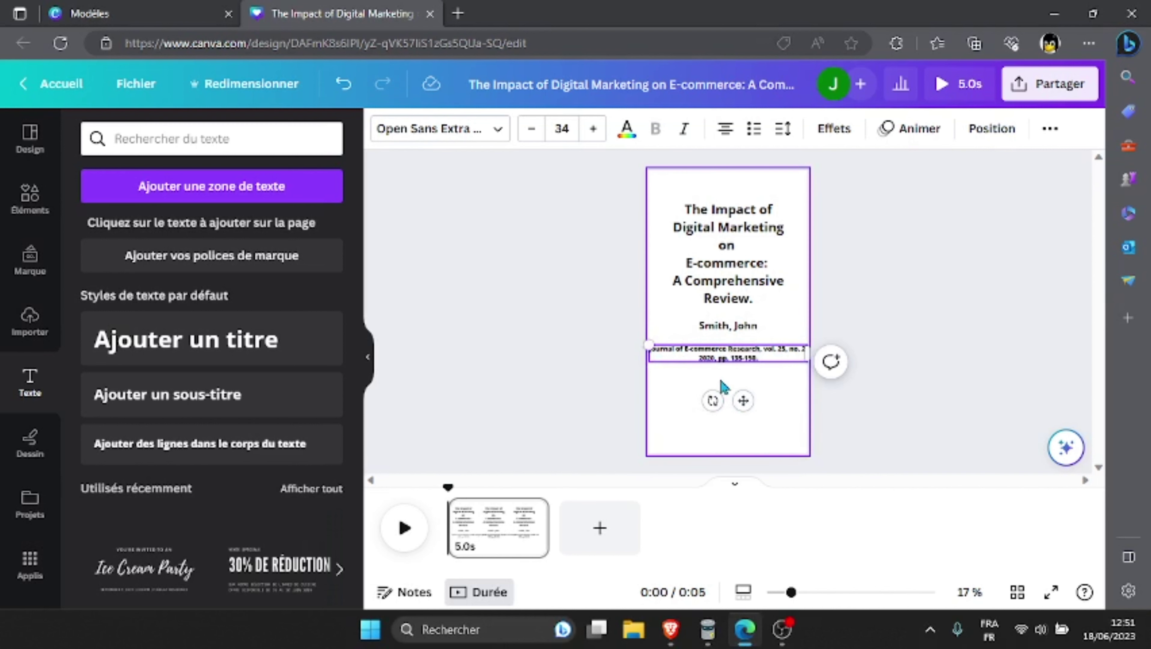
left_click(898, 283)
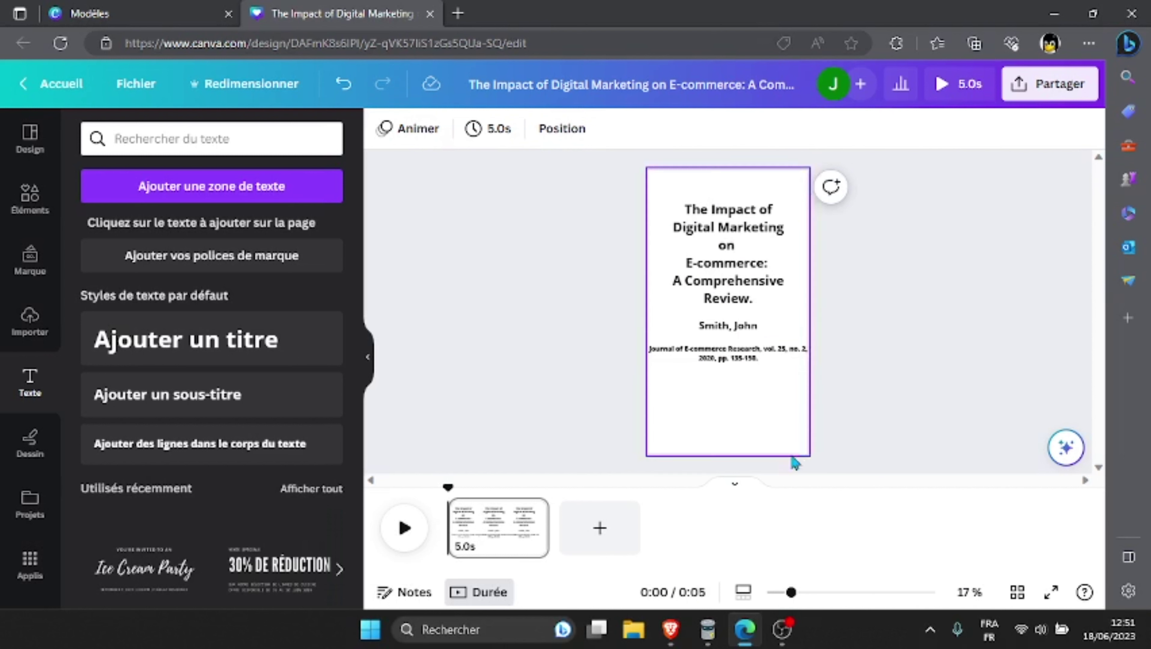
Narrow the journal reference text box on both sides to match the title's margins and insert a line break before "vol.".
left_click(839, 592)
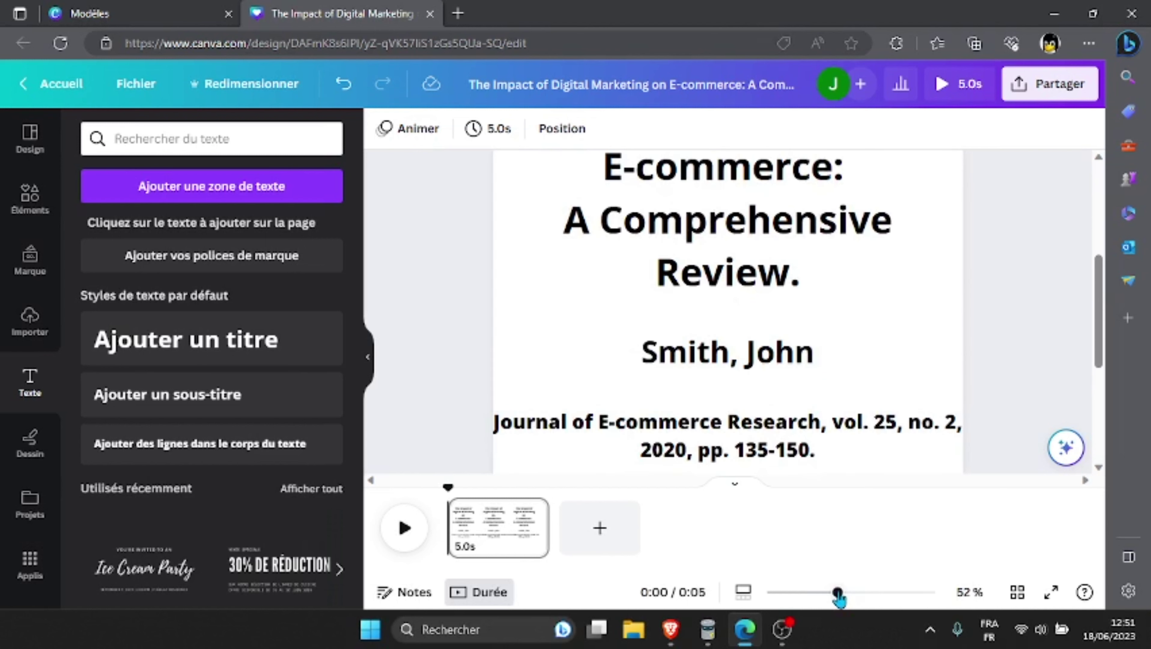
scroll(797, 386, "up", 4)
scroll(797, 390, "up", 2)
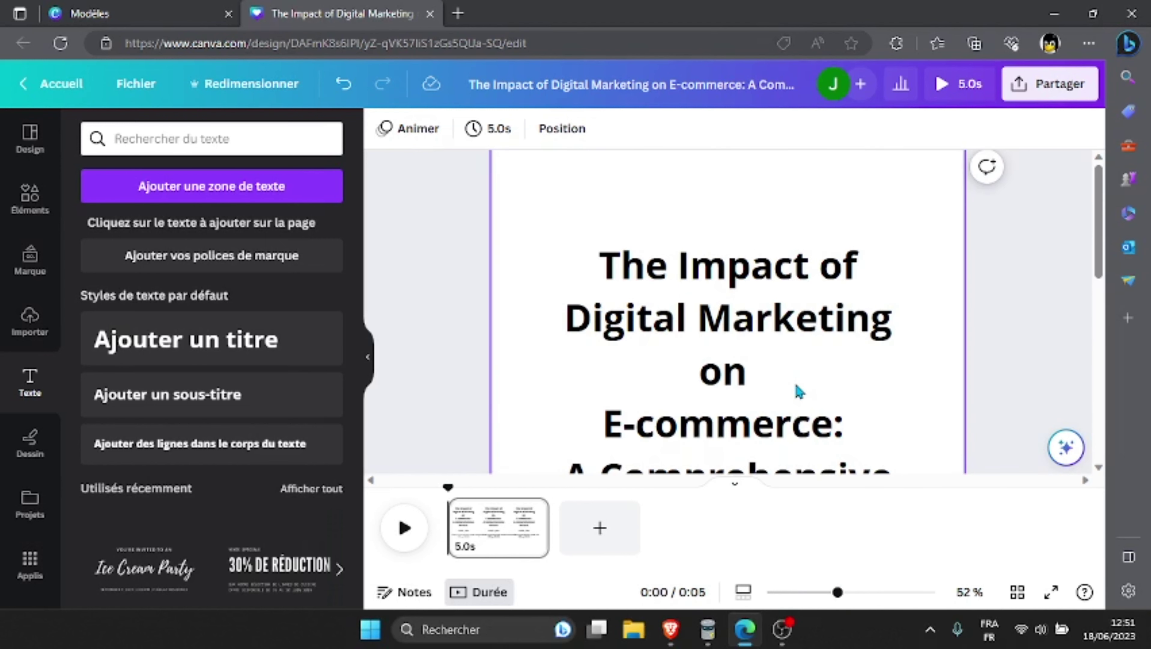
left_click(753, 329)
scroll(752, 329, "down", 3)
scroll(752, 329, "down", 3)
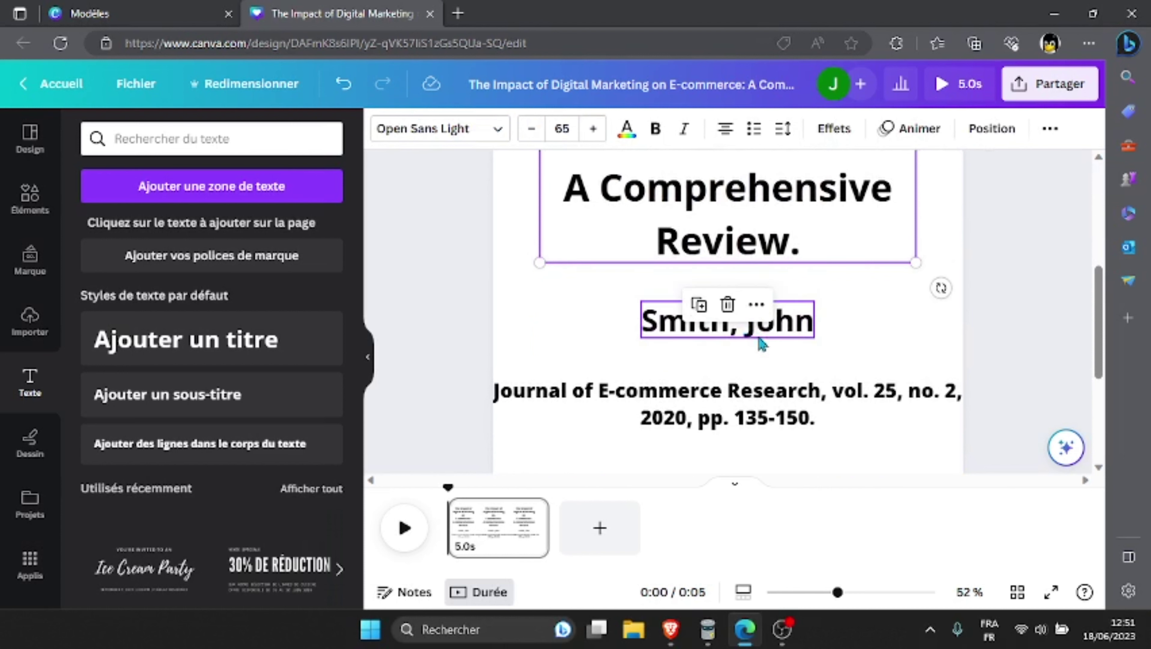
left_click(745, 403)
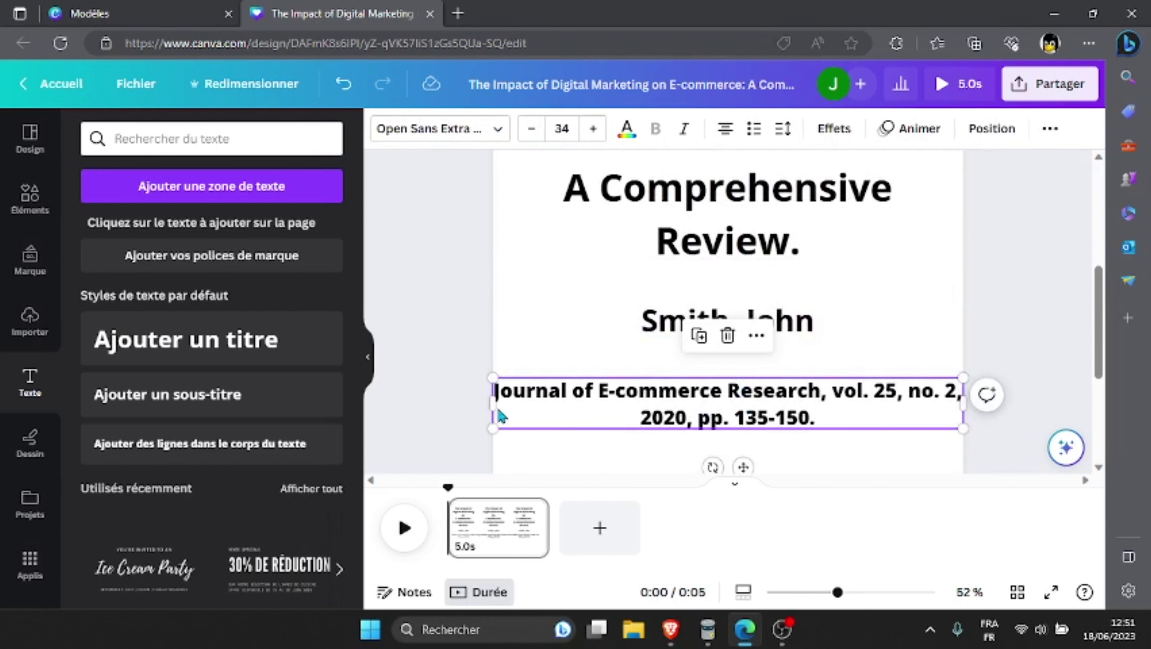
left_click_drag(491, 403, 539, 408)
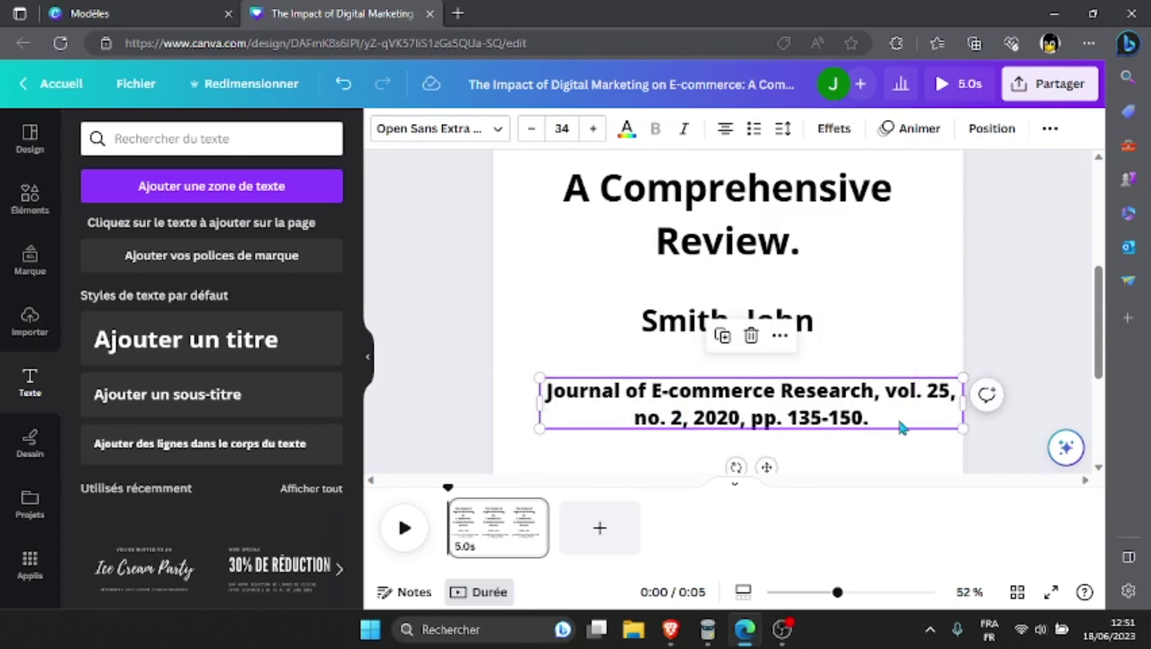
left_click_drag(963, 395, 917, 399)
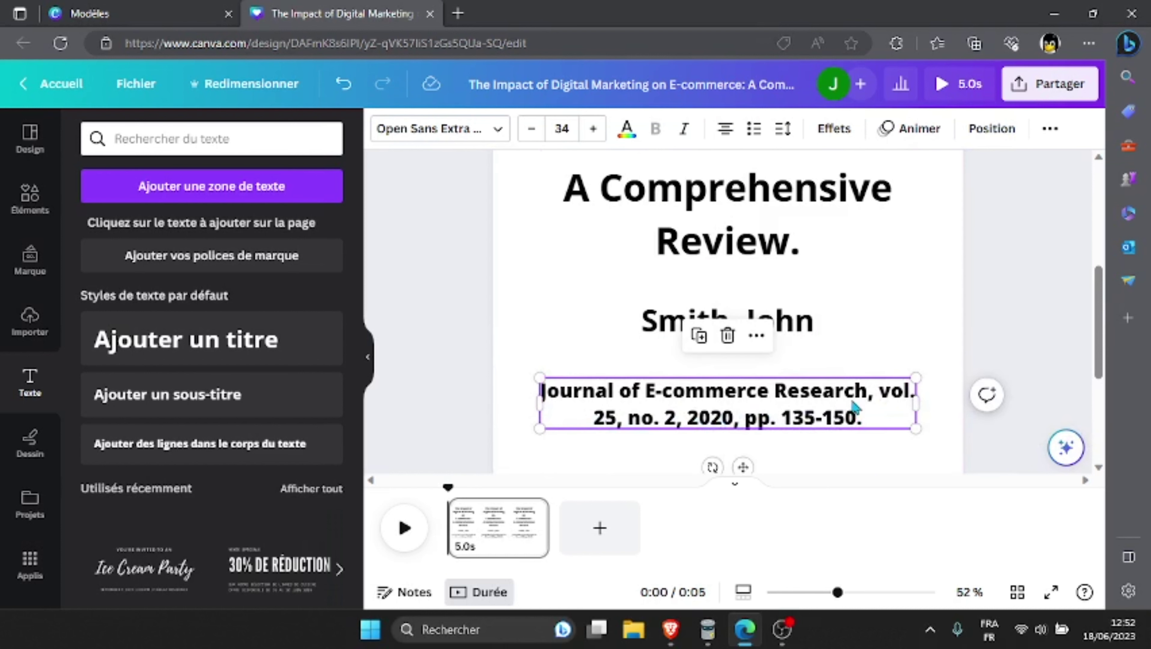
left_click(883, 394)
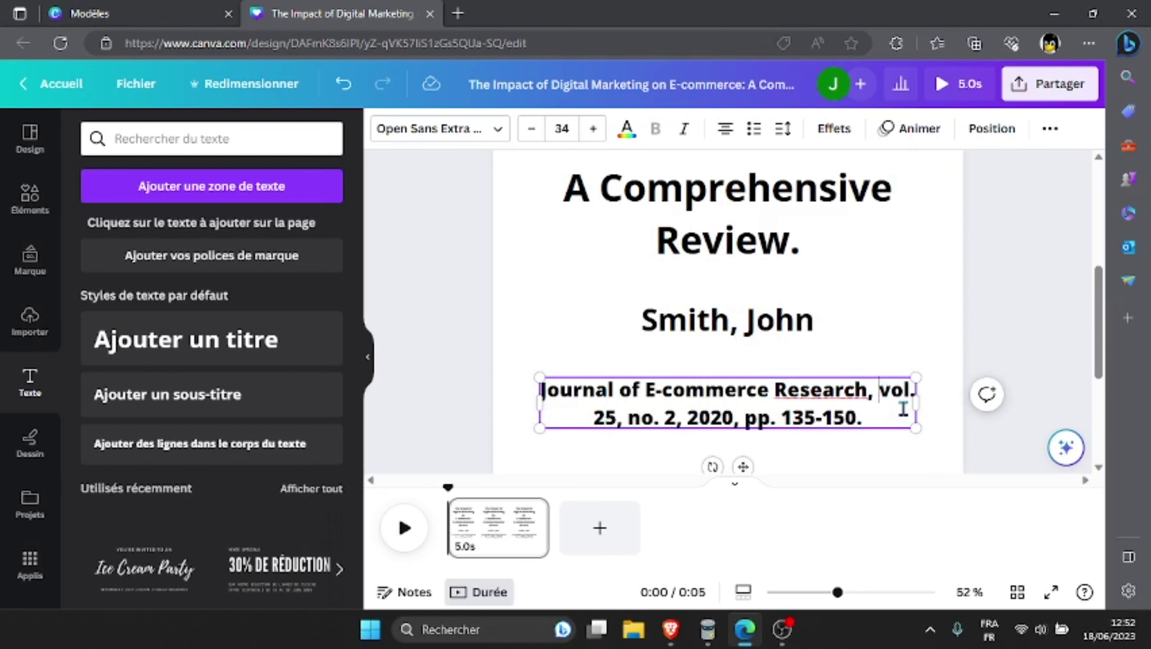
key("Return")
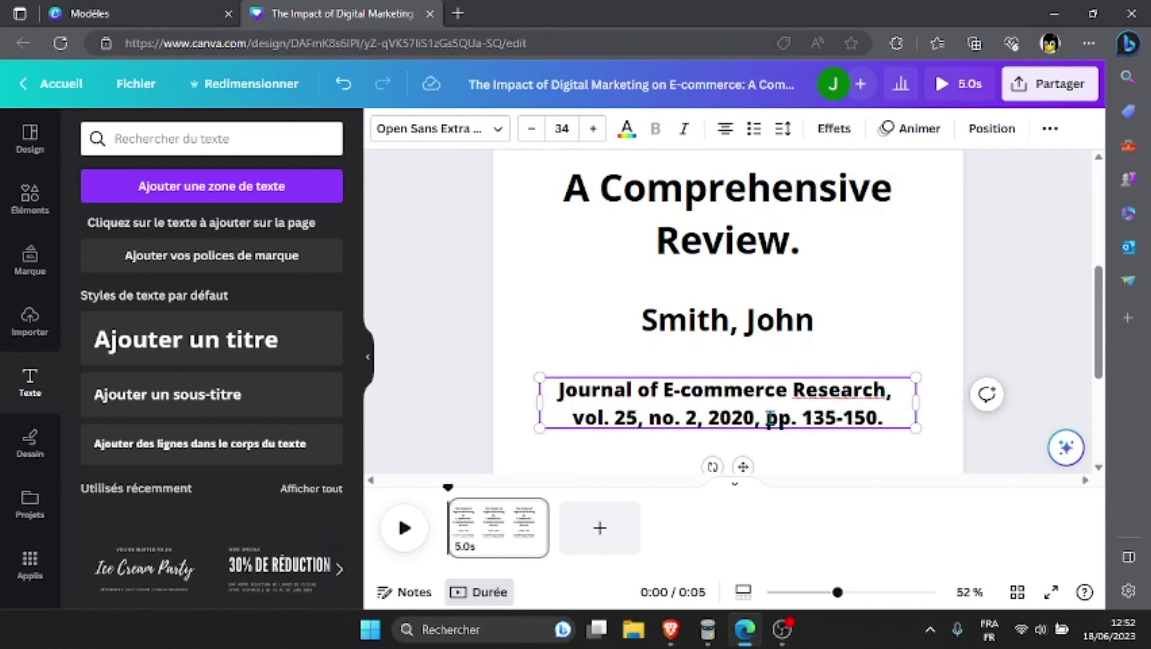
Insert a line break in the title so that "of" starts the second line before "Digital Marketing".
scroll(838, 326, "up", 4)
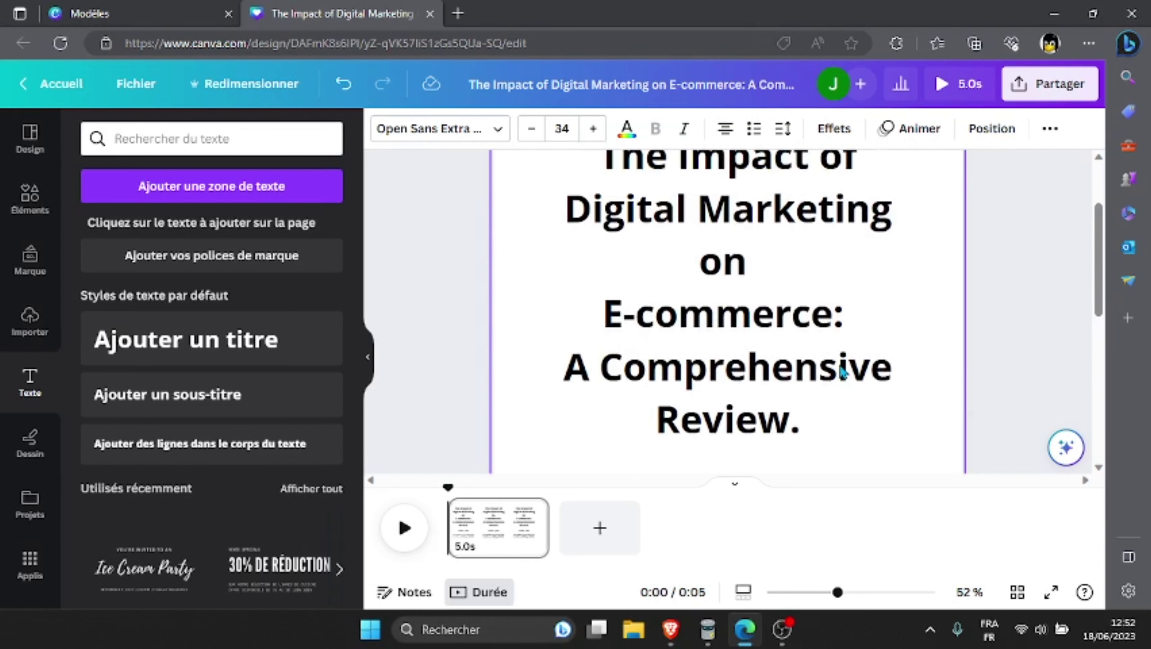
left_click(803, 593)
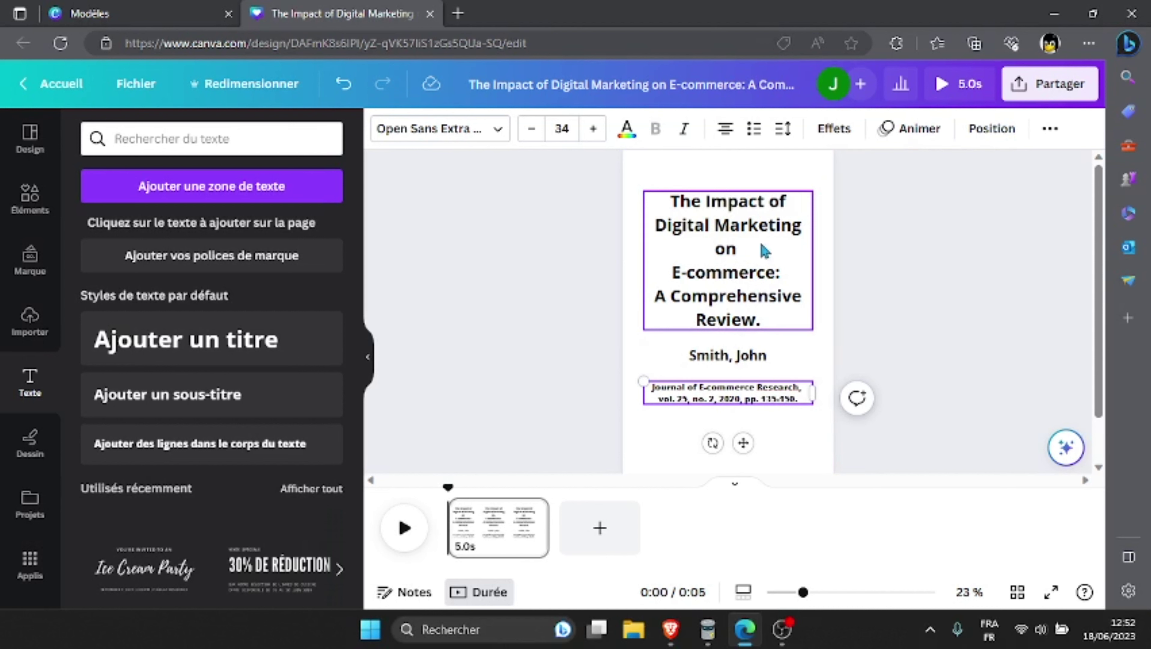
left_click(775, 206)
double_click(771, 203)
left_click(771, 203)
key("Return")
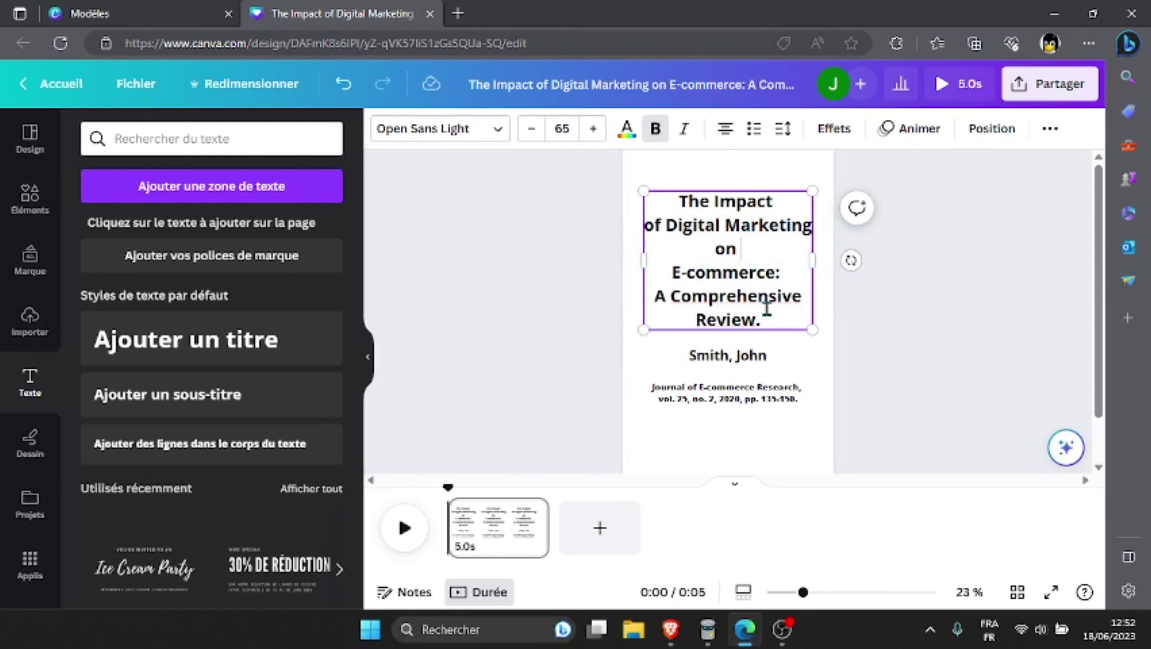
Reduce the font size of the entire title text in single units to 60 and deselect it.
key("ctrl+a")
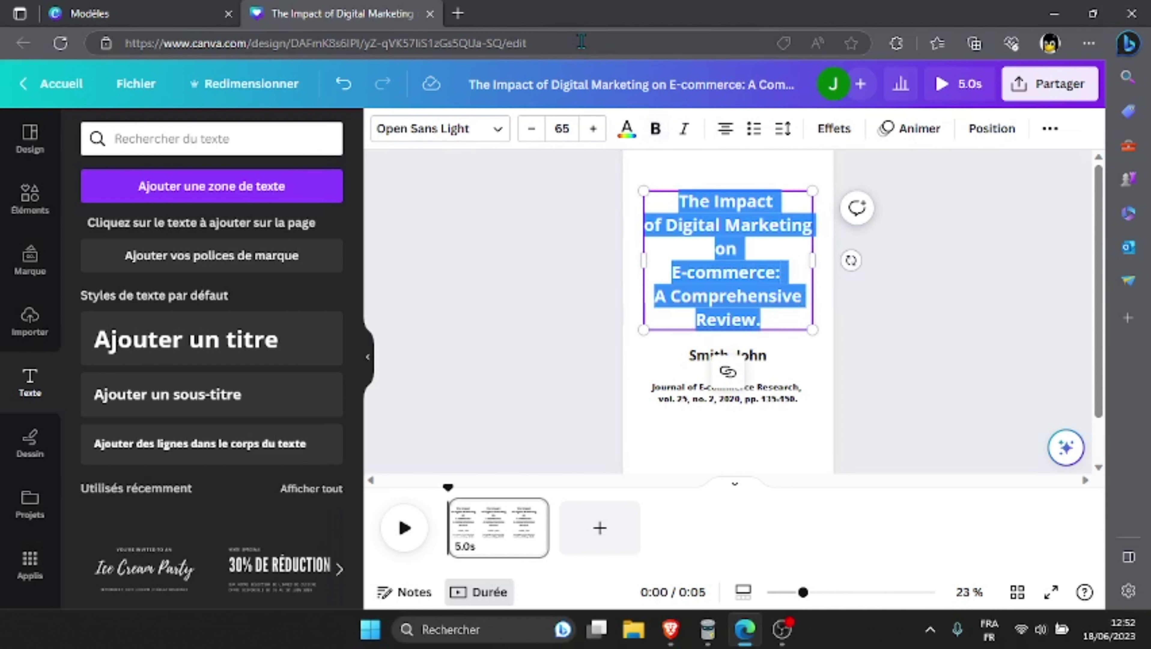
left_click(529, 136)
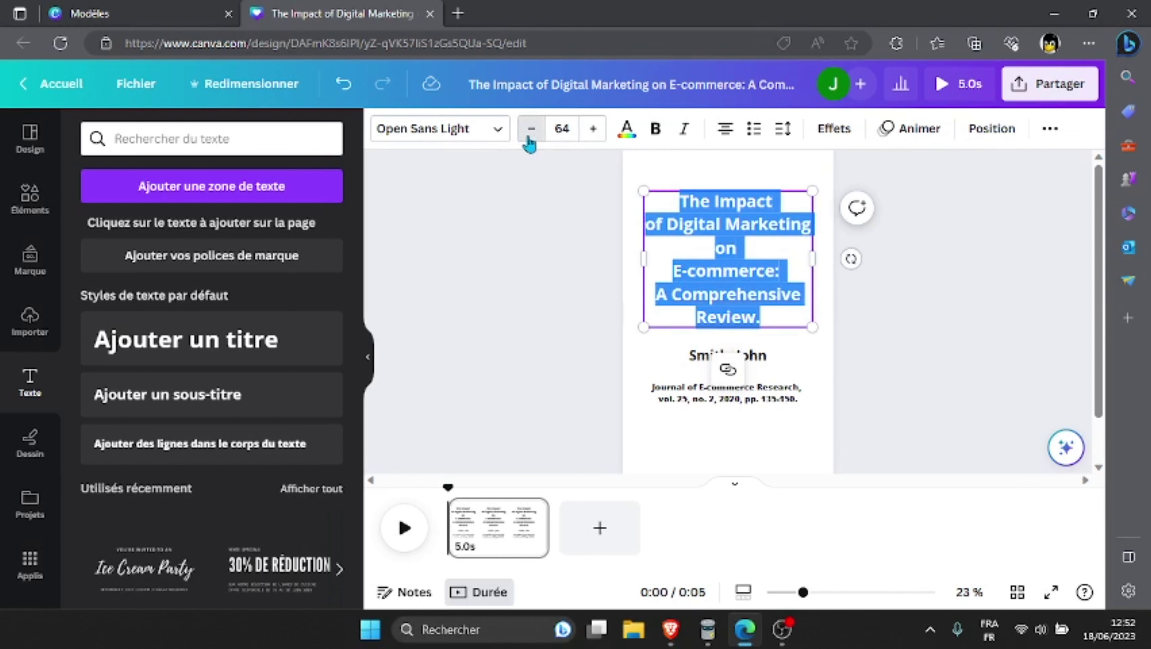
left_click(529, 136)
left_click(530, 136)
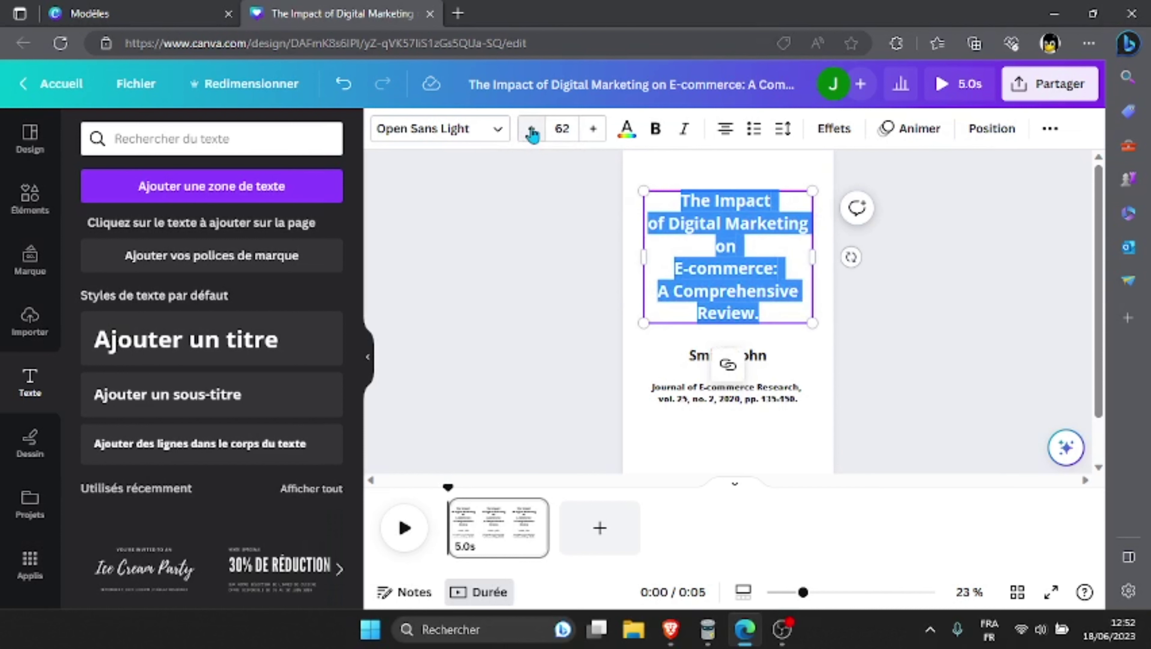
left_click(532, 134)
left_click(532, 134)
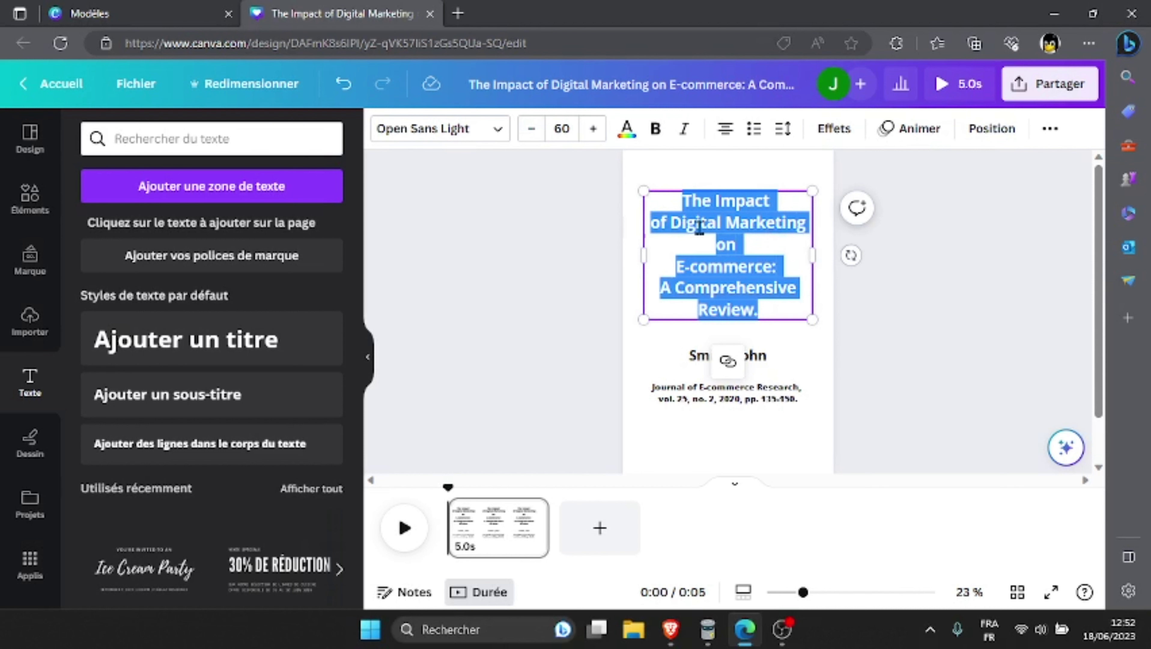
left_click(759, 243)
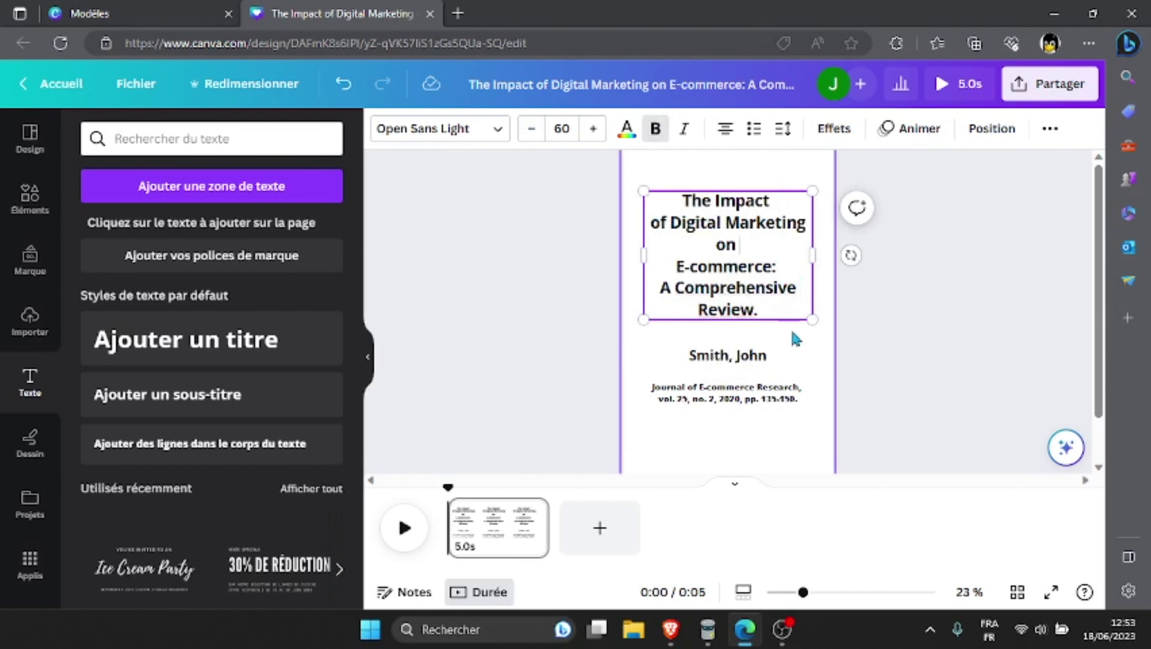
left_click(840, 394)
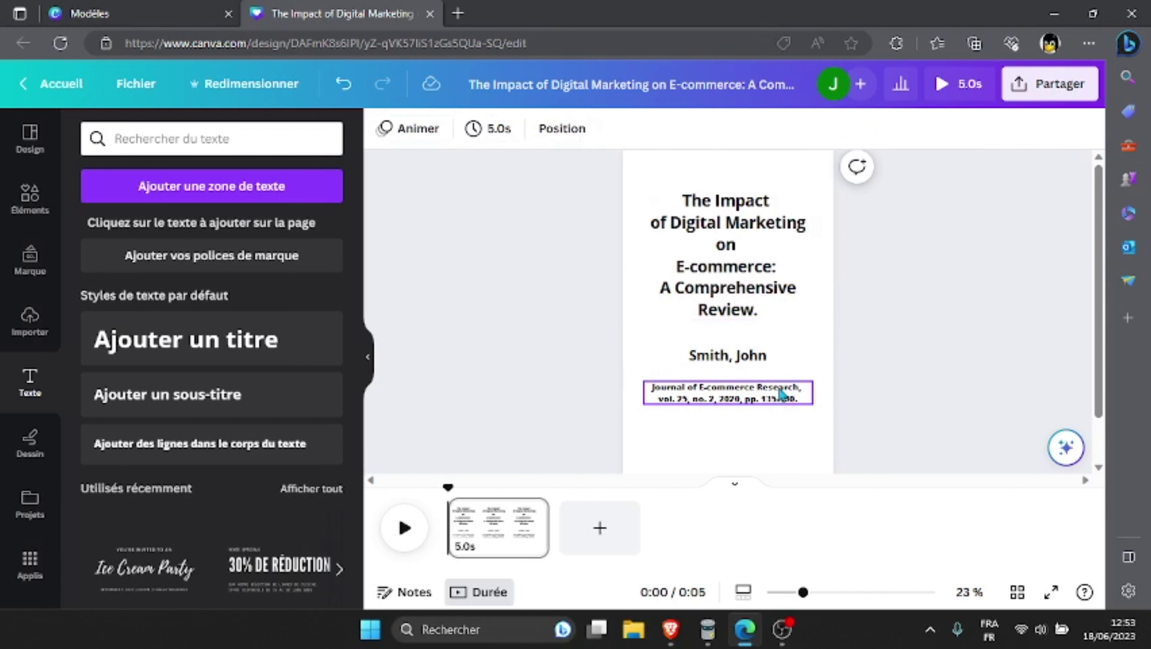
Search the elements library for "animation".
left_click(789, 592)
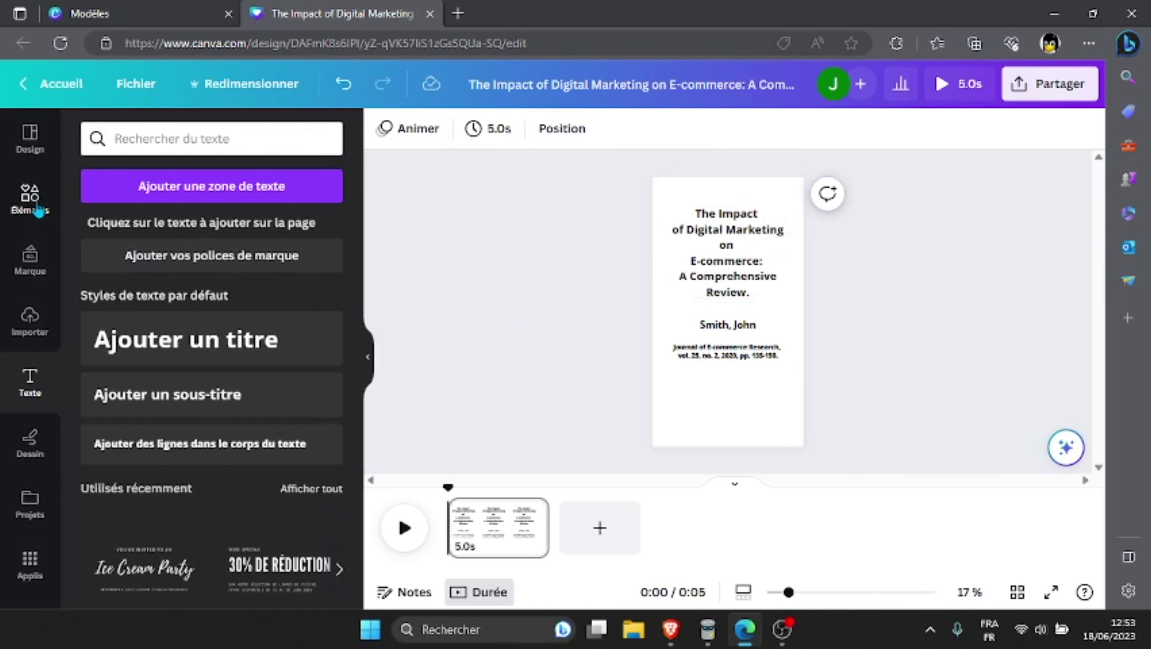
left_click(39, 210)
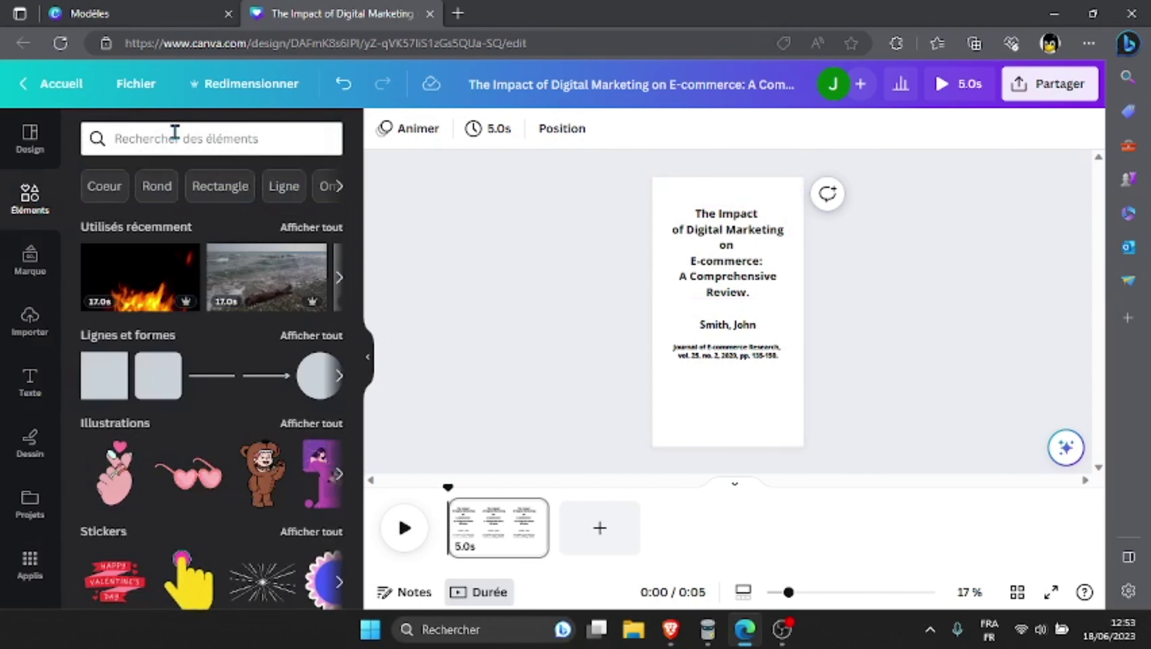
left_click(174, 132)
left_click(461, 202)
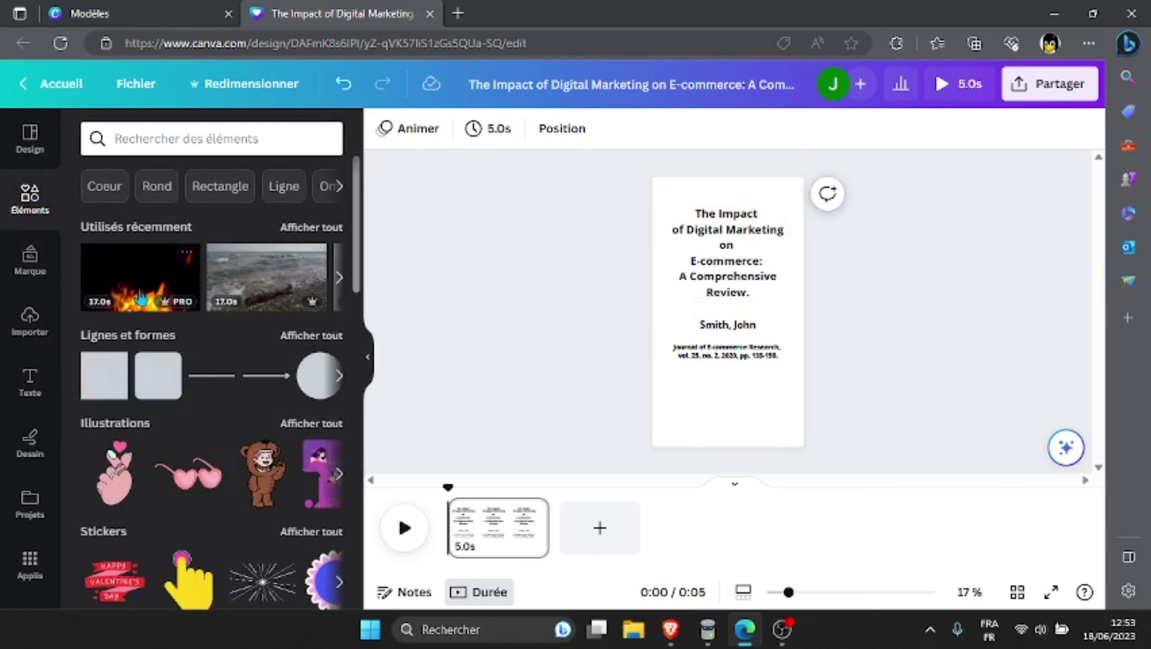
left_click(170, 144)
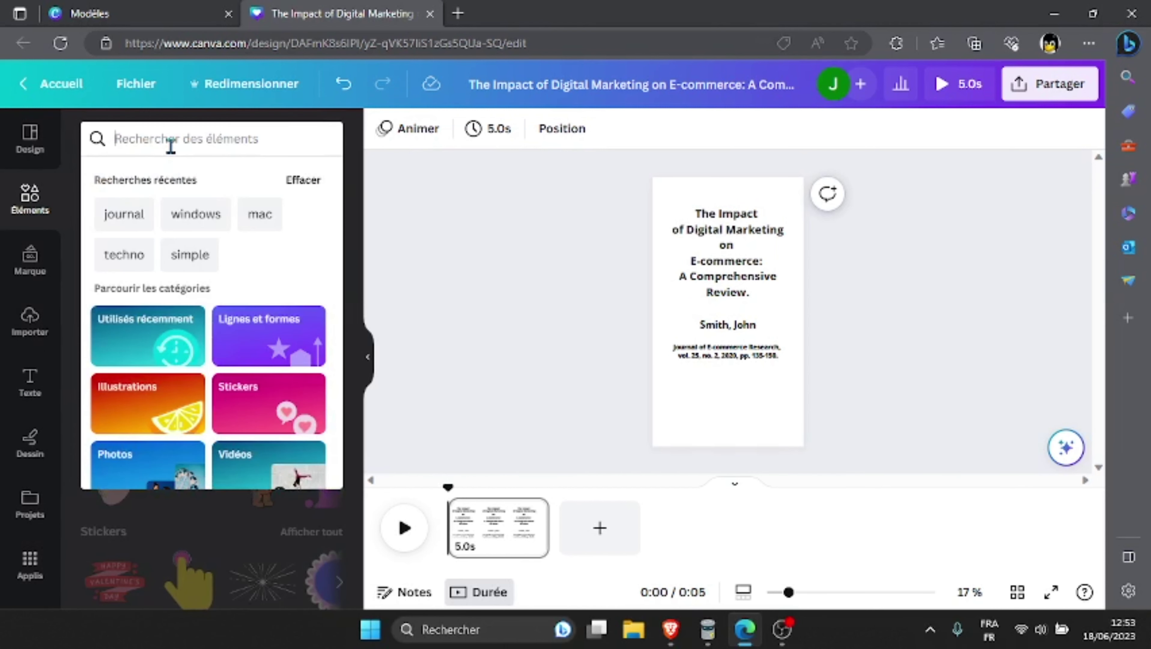
type("anim")
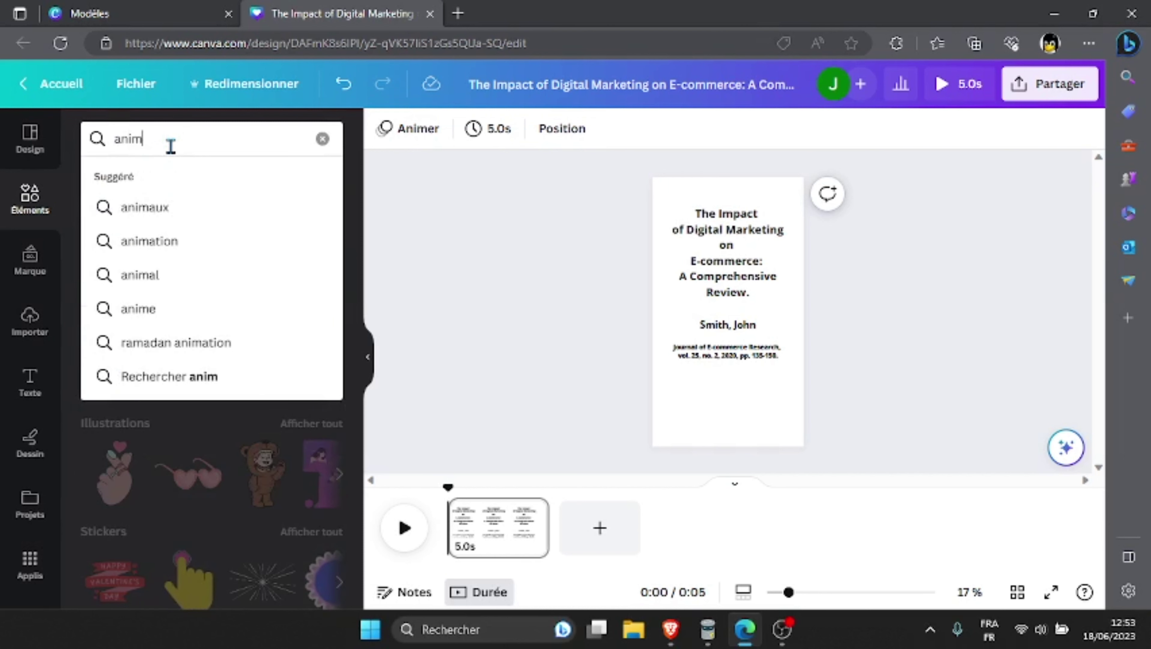
type("ation")
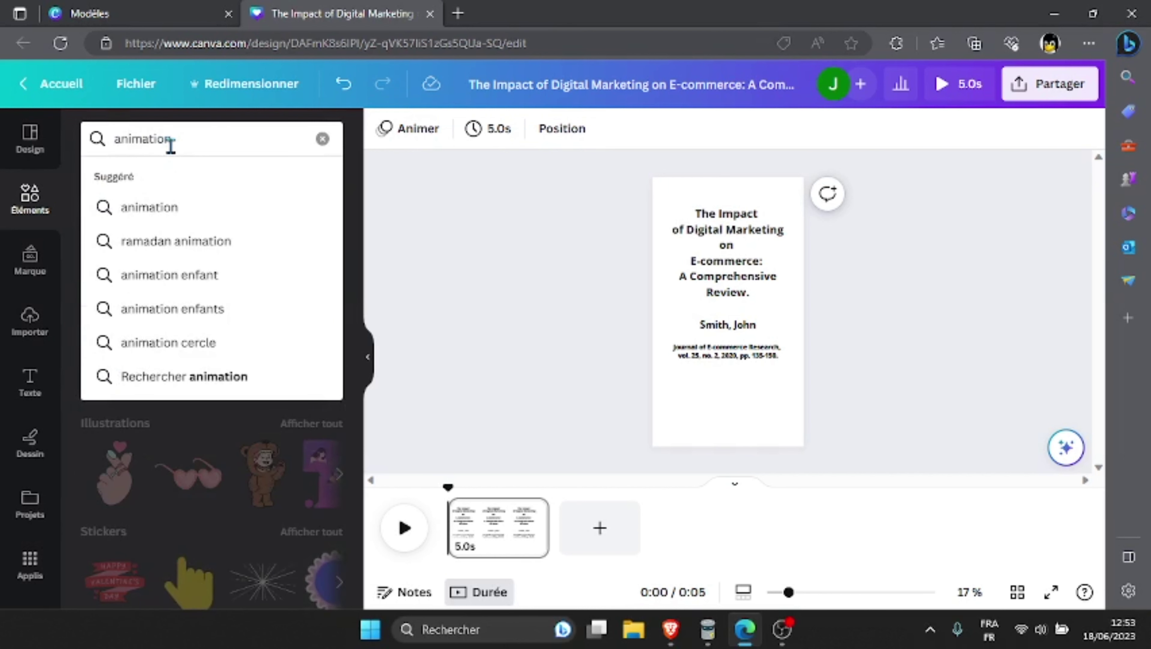
key("Return")
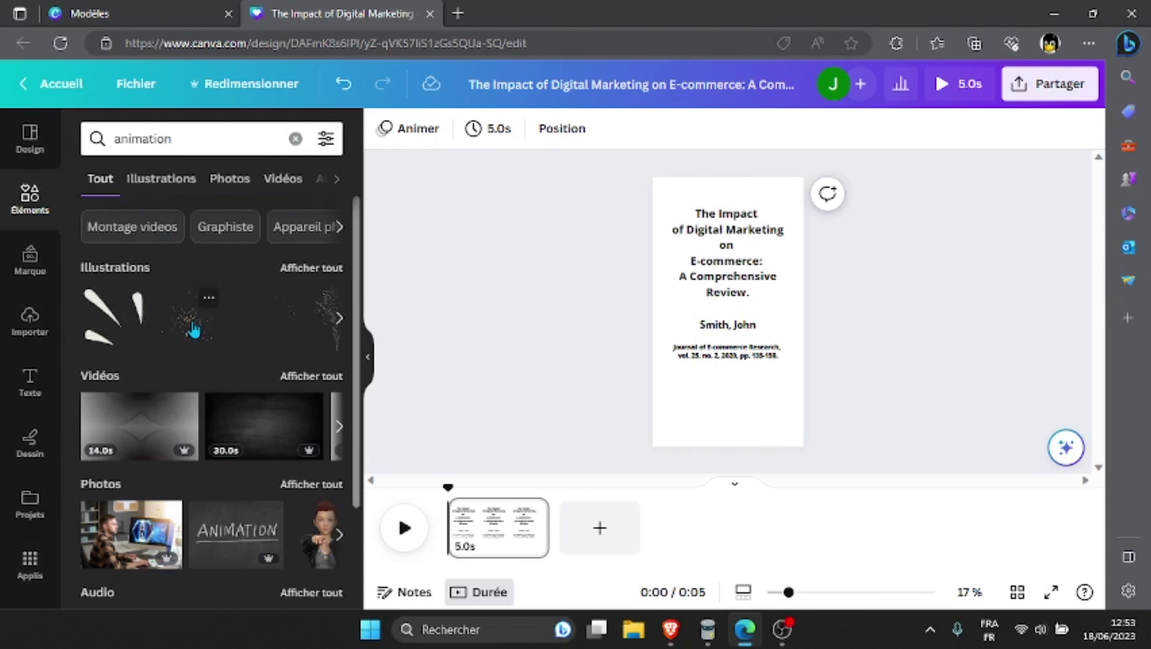
Try placing an animated particle illustration from the results over the title, and undo it.
left_click_drag(312, 303, 717, 260)
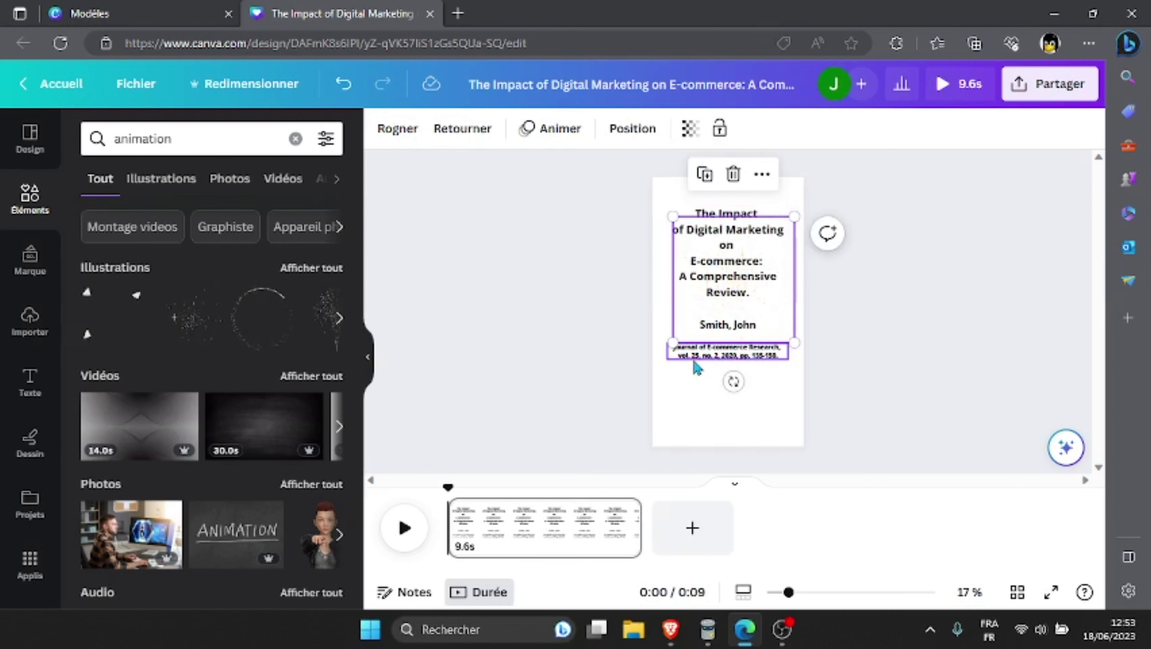
key("ctrl+z")
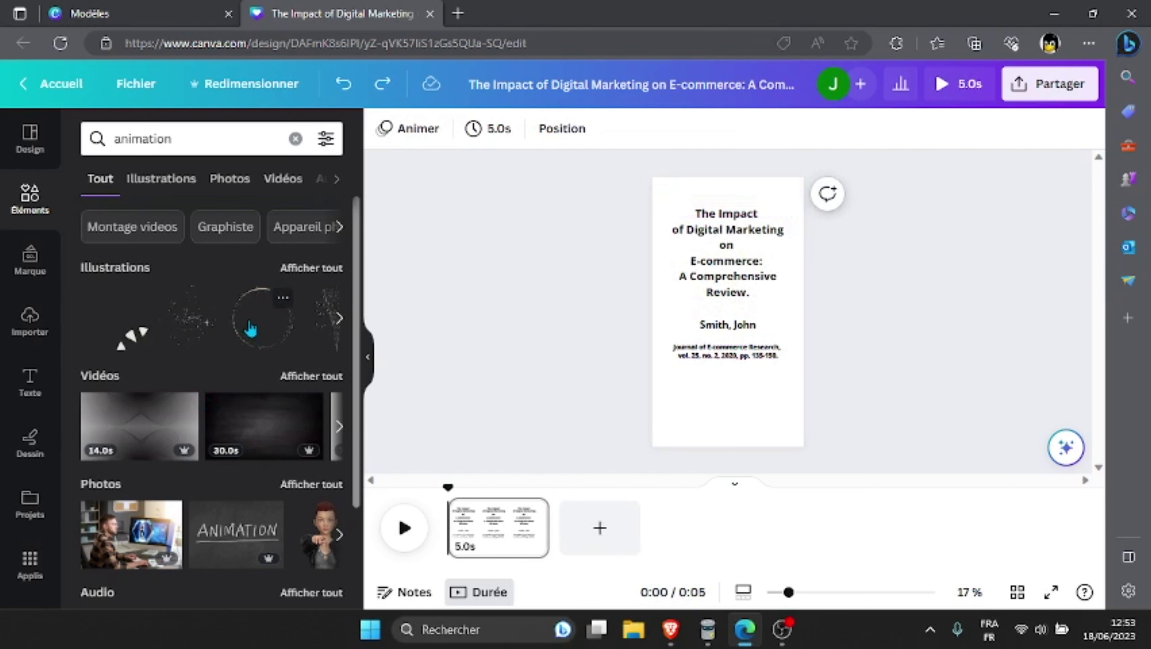
Limit the "animation" results to videos, try the red arrows video as page background, and replace it with the 29-second golden curtain video.
left_click(277, 179)
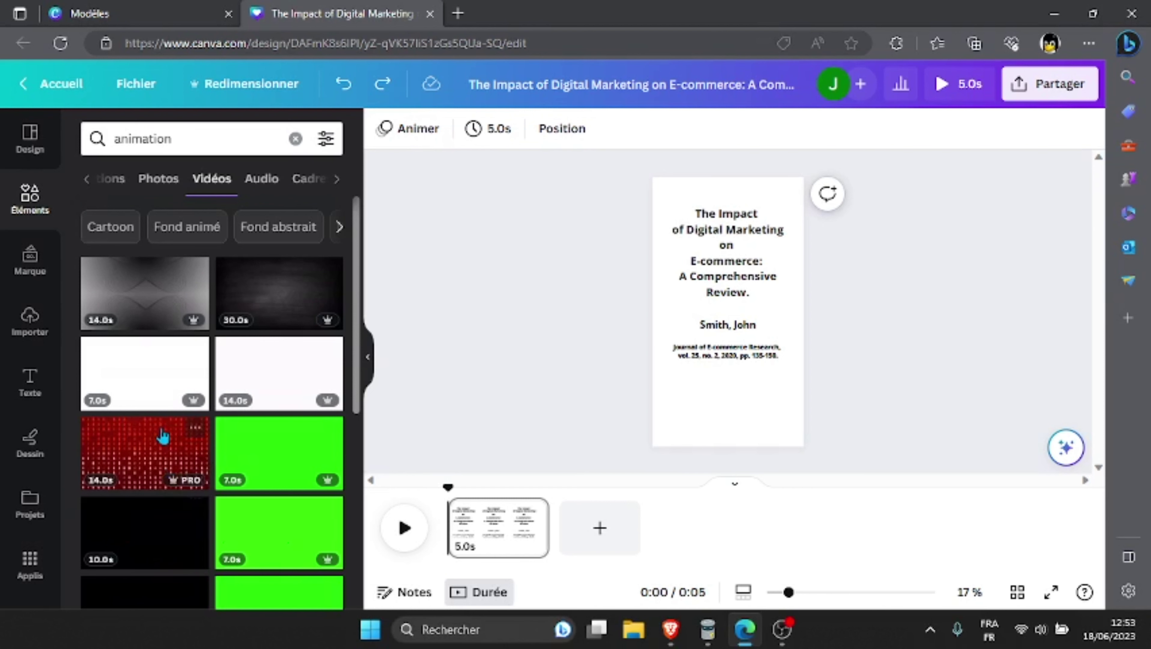
left_click_drag(148, 440, 658, 304)
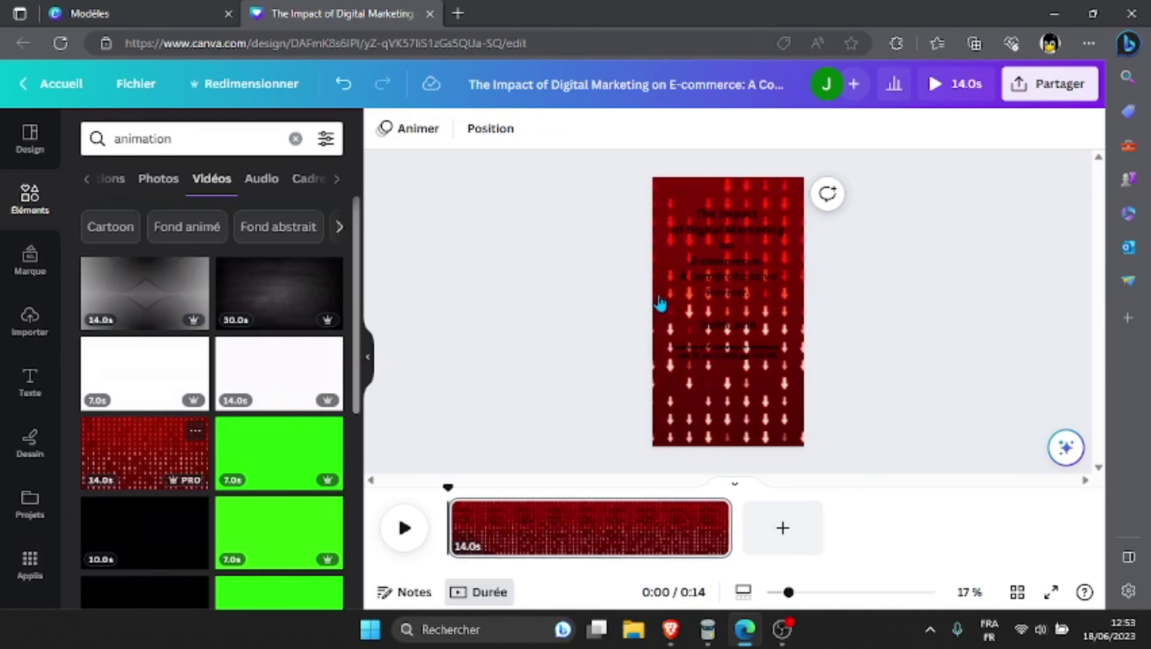
scroll(180, 438, "down", 6)
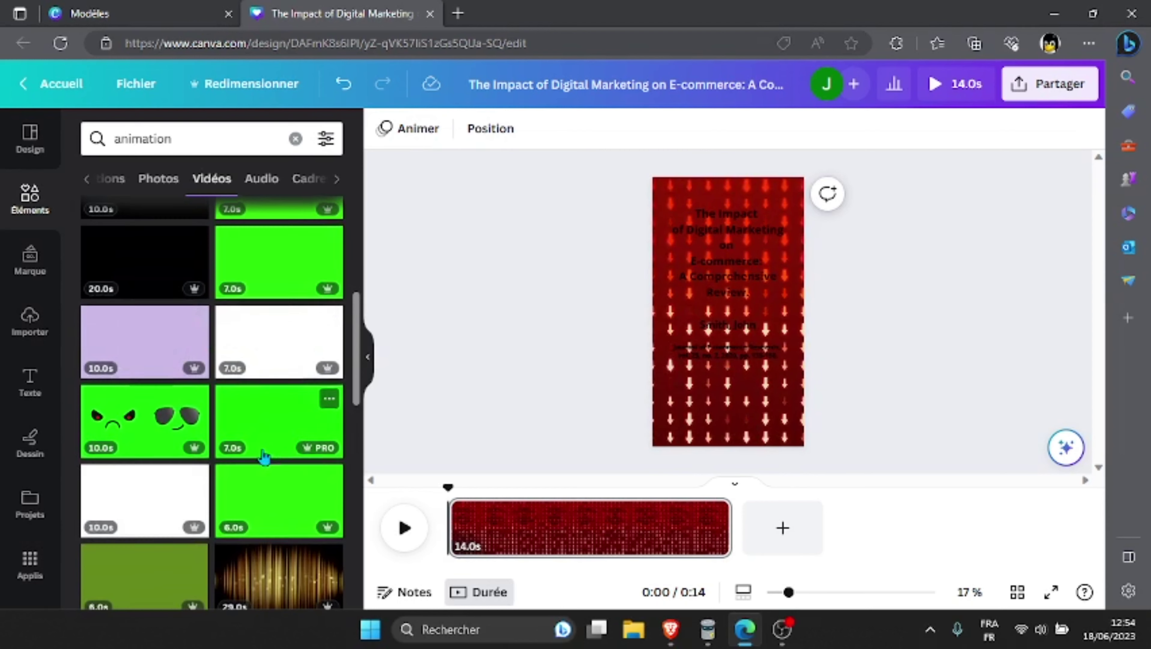
scroll(265, 459, "down", 2)
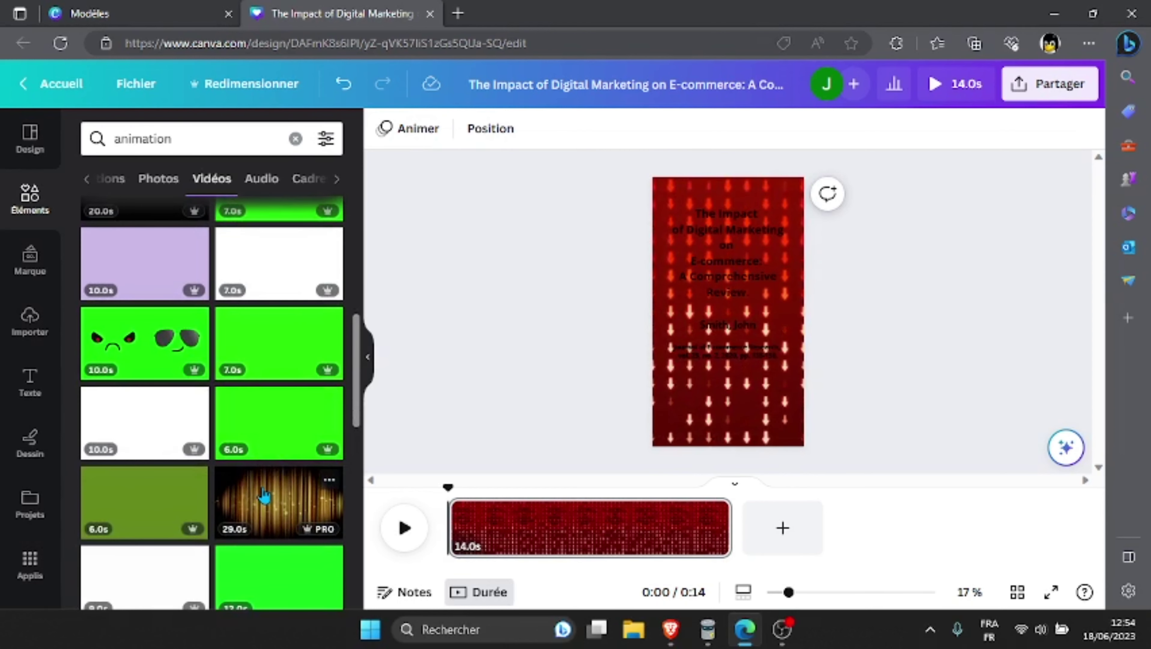
left_click_drag(265, 496, 657, 315)
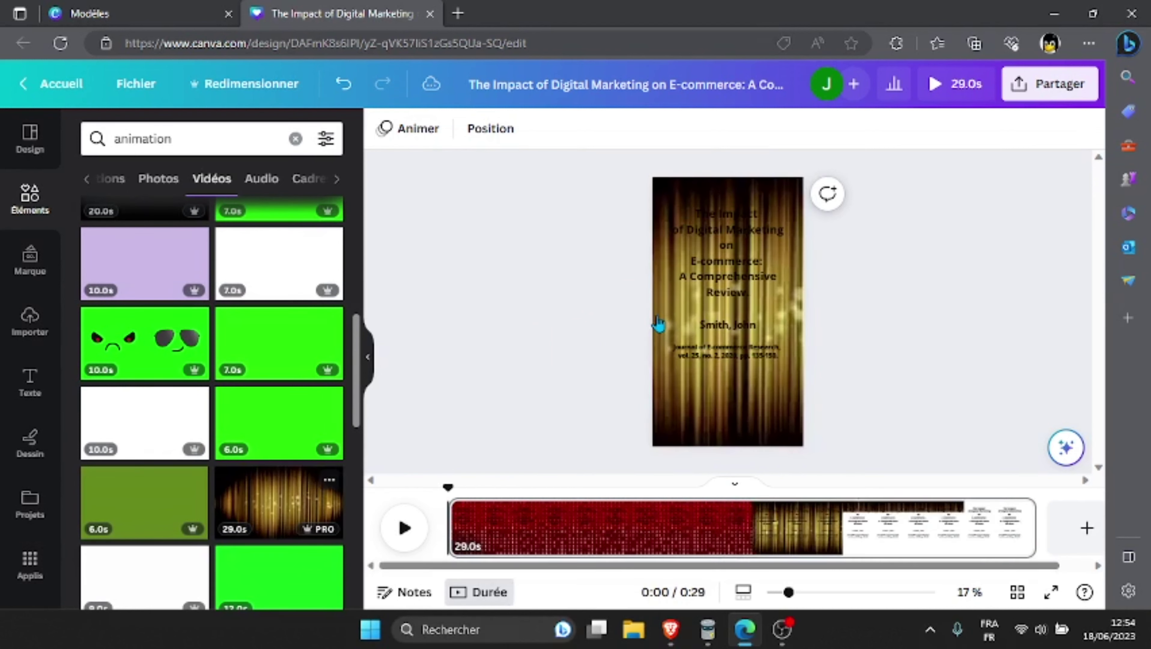
Colour the title text white (#ffffff) and change its font to League Gothic.
left_click(745, 268)
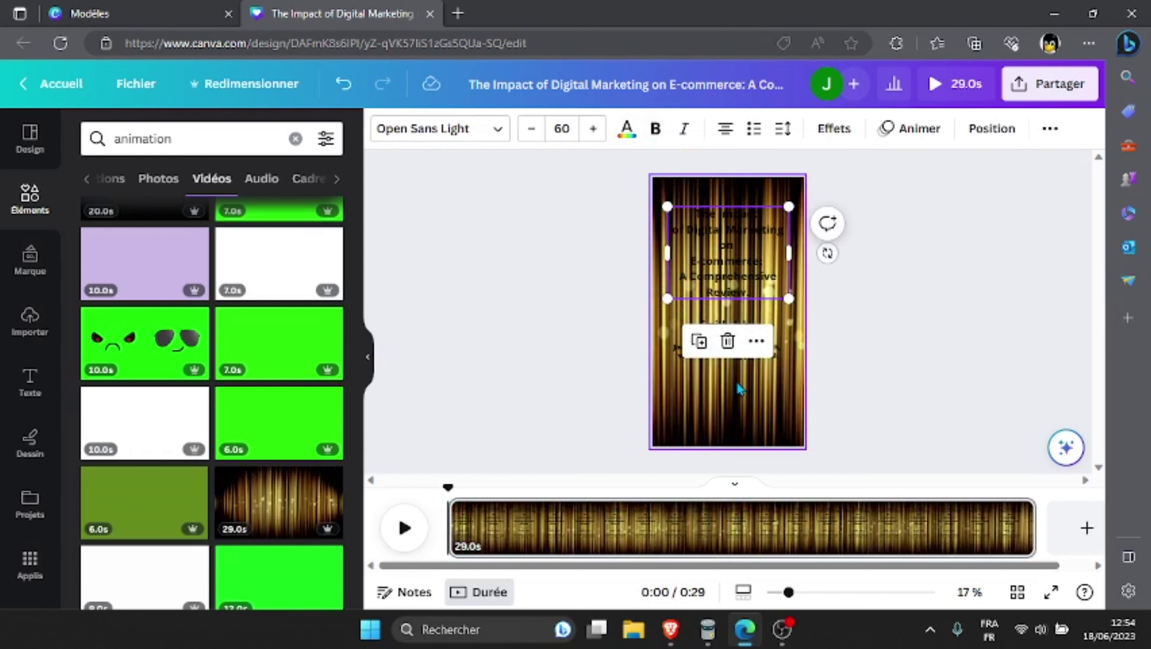
left_click(625, 129)
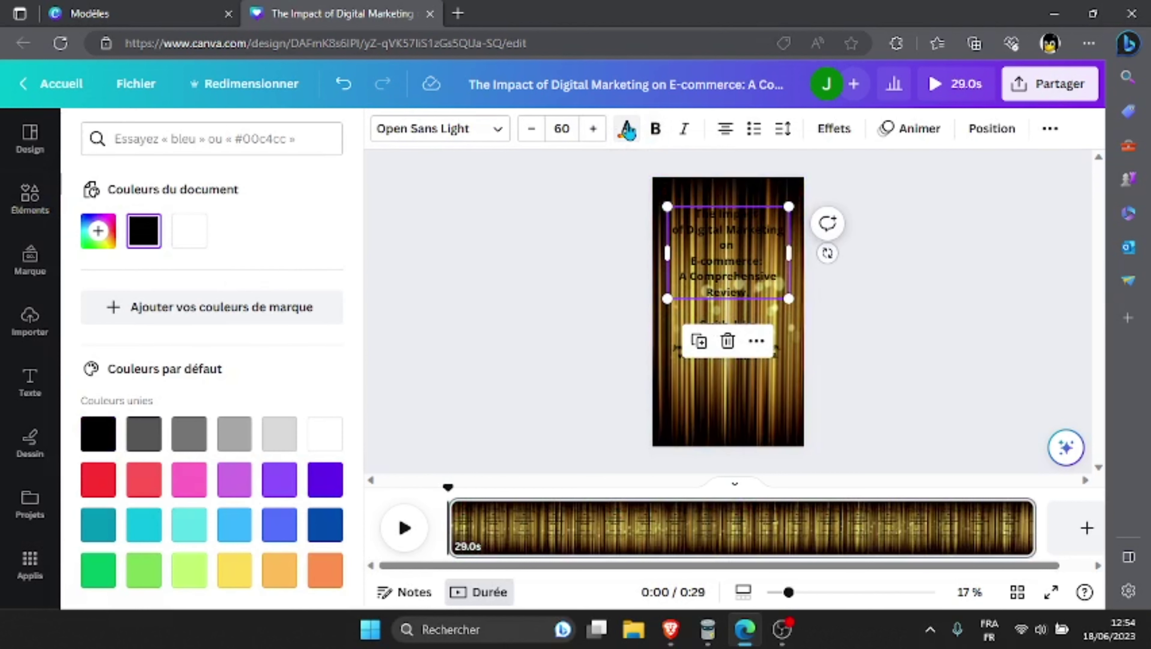
left_click(190, 236)
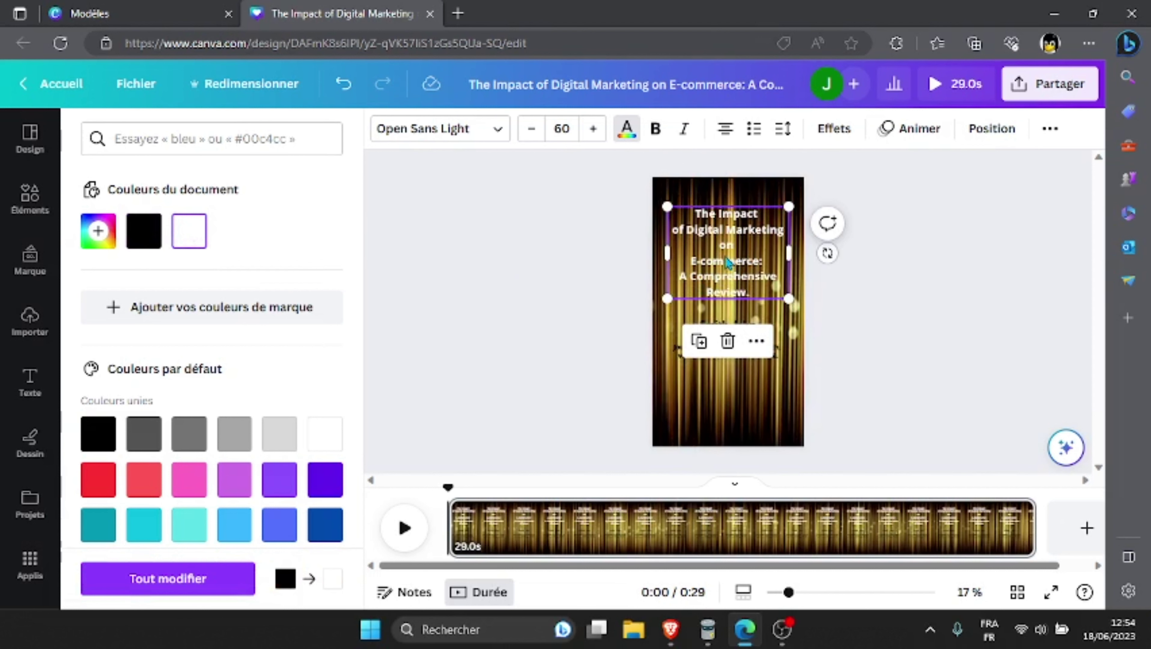
left_click(502, 136)
left_click(125, 491)
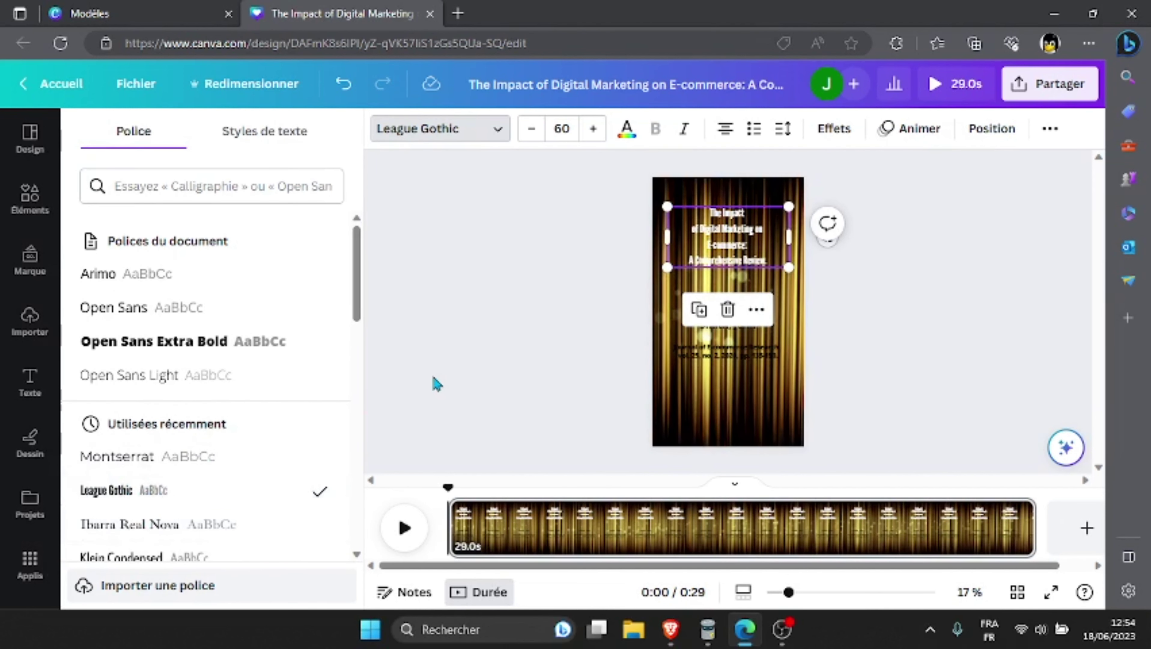
Enlarge the title to font size 94 and nudge it slightly up and to the left on the page.
left_click(592, 131)
left_click(592, 130)
left_click(592, 131)
left_click(592, 130)
left_click(592, 130)
left_click(593, 130)
left_click(593, 130)
left_click(592, 130)
left_click(593, 130)
left_click(592, 130)
left_click(592, 130)
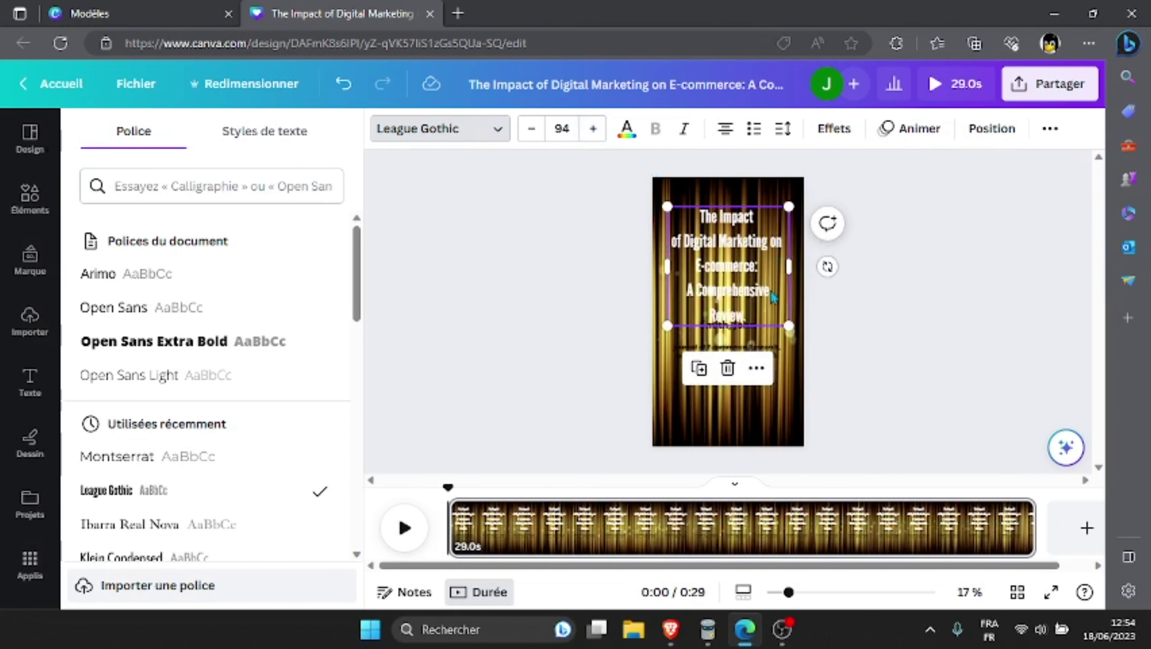
left_click(738, 340)
left_click(761, 336)
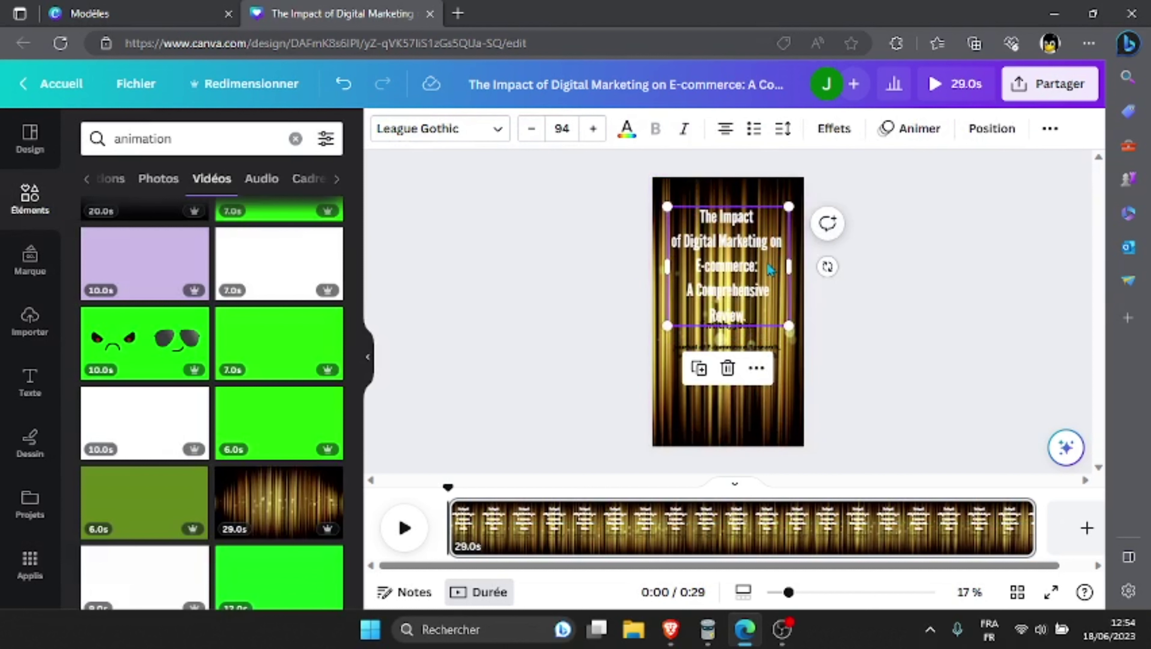
left_click_drag(771, 269, 765, 262)
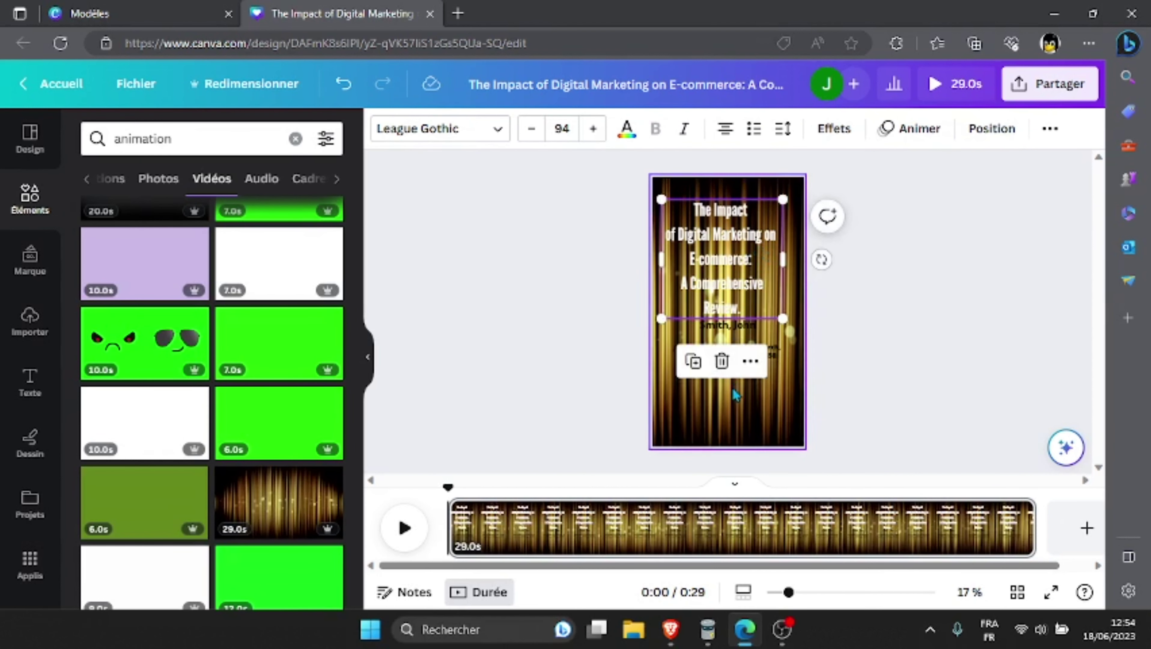
Recolour the author name and the journal reference below it white (#ffffff).
left_click(753, 331)
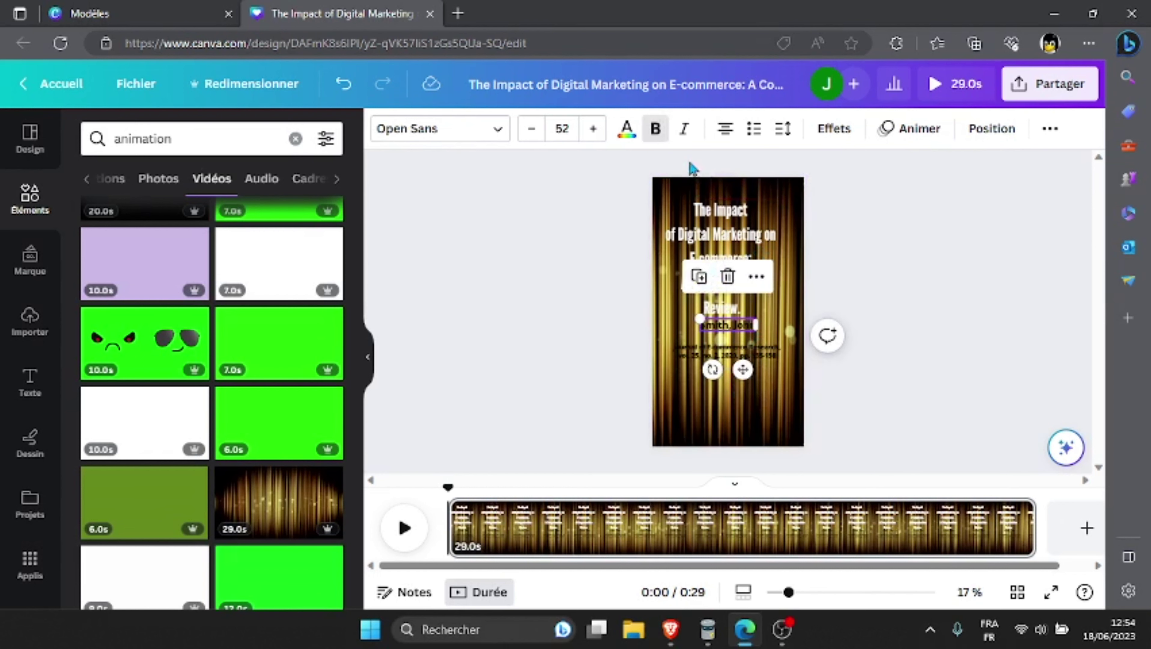
left_click(620, 135)
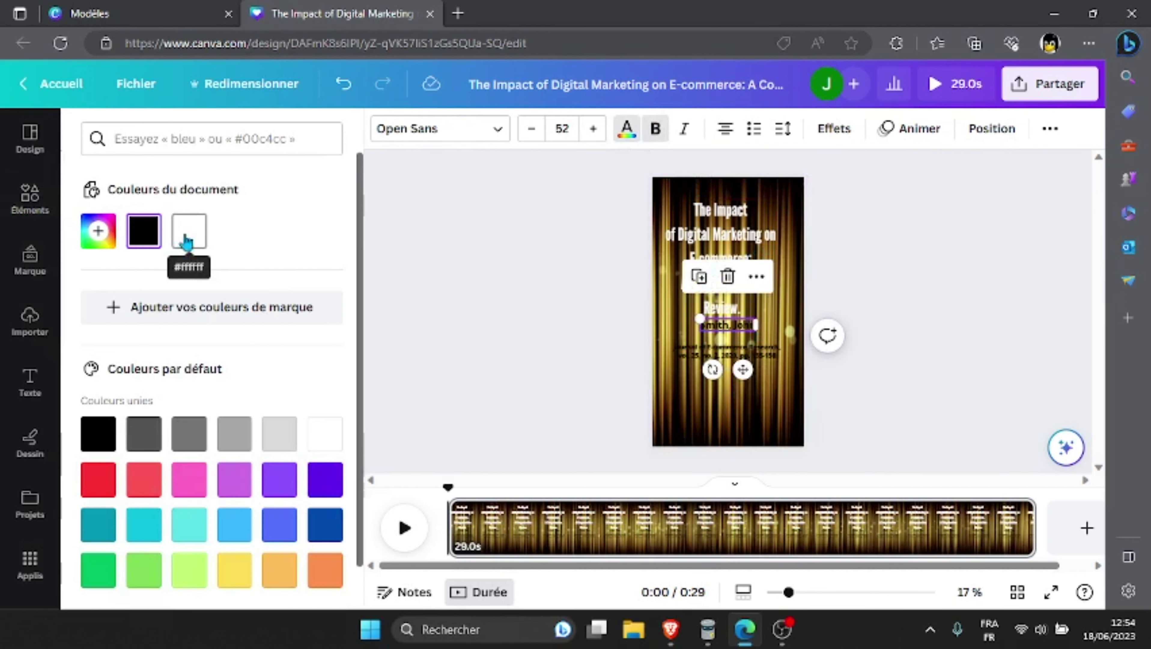
left_click(197, 237)
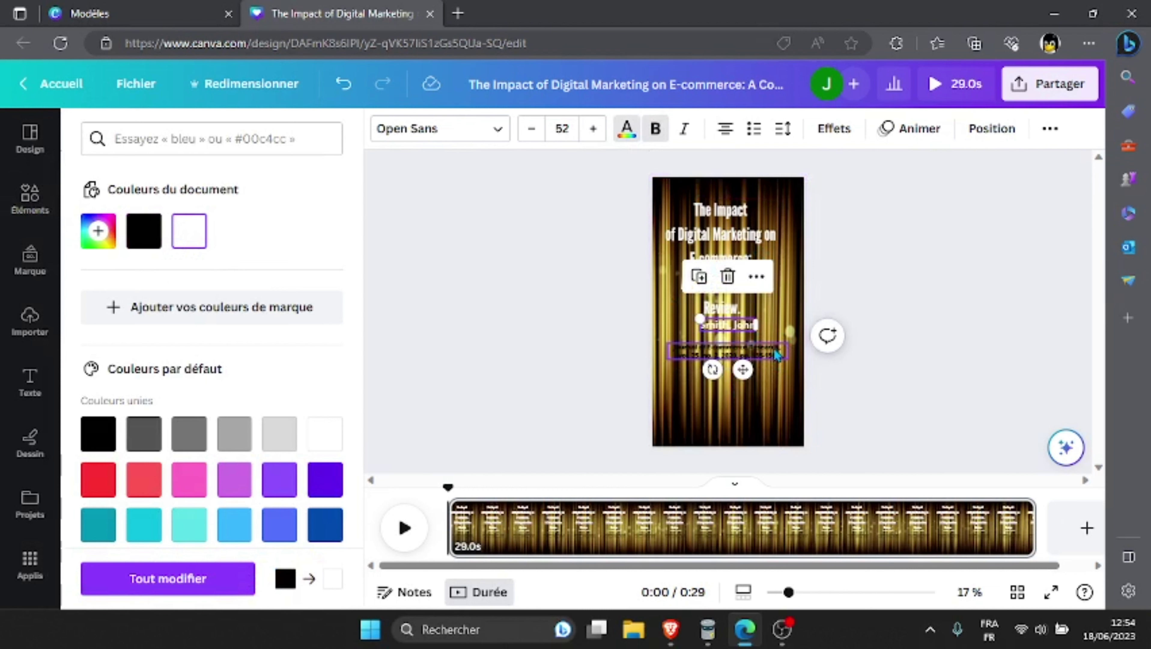
left_click(727, 351)
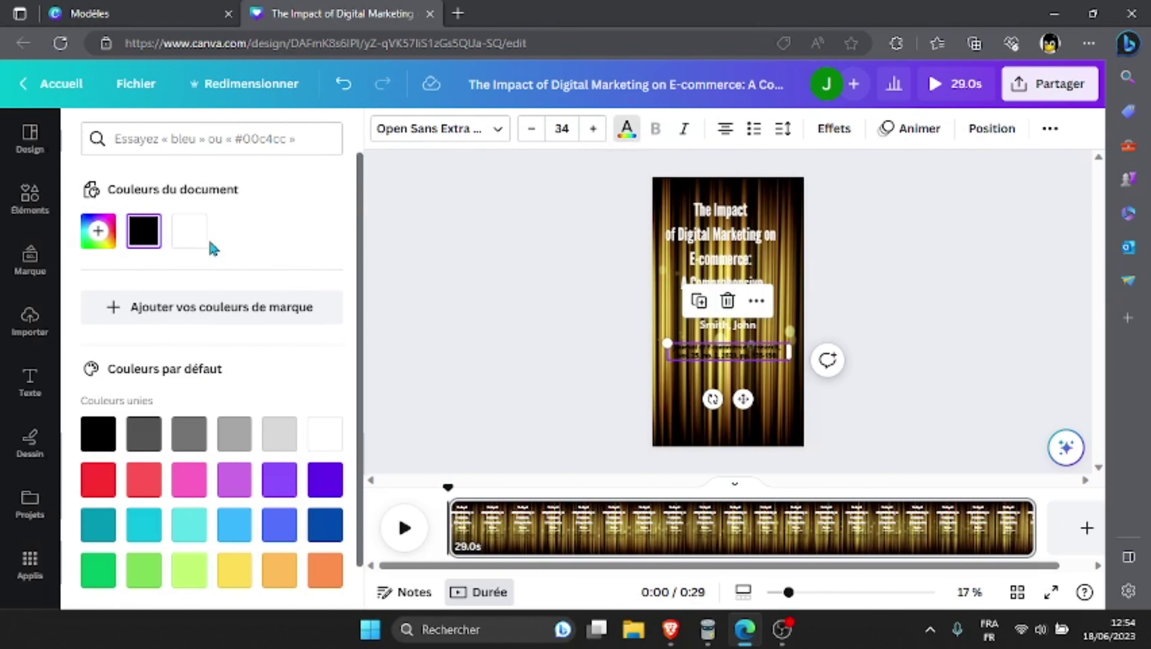
left_click(188, 238)
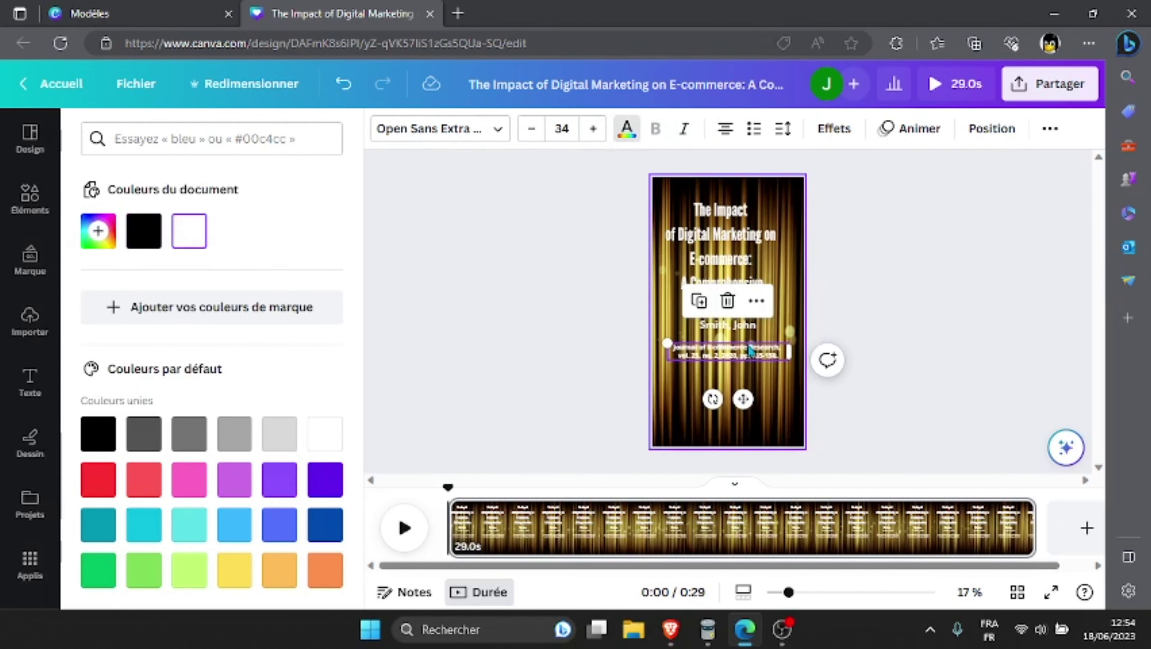
Space out the texts: move the journal reference and author name lower, and centre the title above them.
left_click_drag(761, 377, 755, 384)
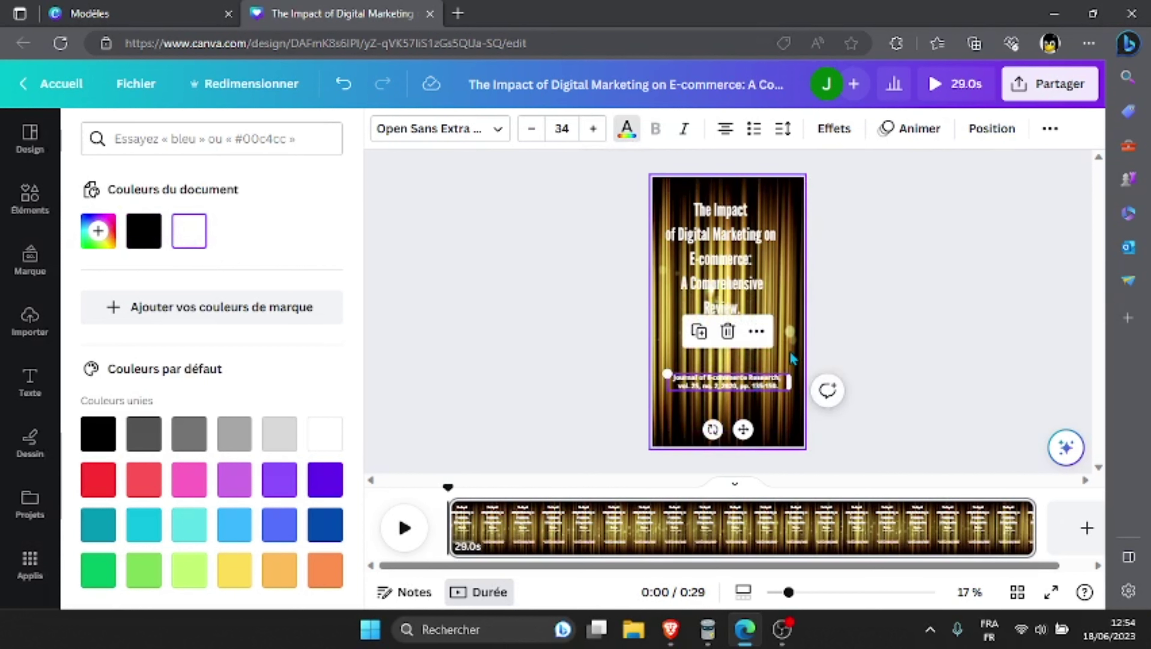
left_click(793, 359)
left_click(753, 327)
left_click_drag(755, 331, 754, 359)
left_click(736, 263)
left_click_drag(736, 263, 745, 275)
left_click(1083, 362)
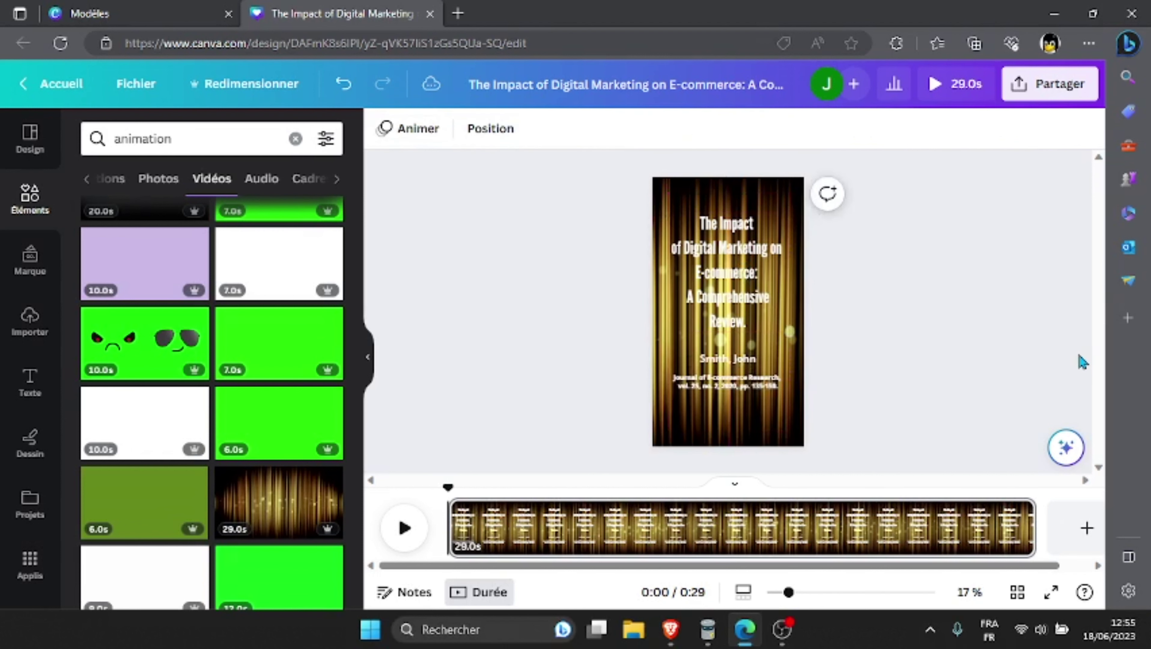
Try adjusting the golden background video's transparency, return it to 100 and deselect the video.
left_click(767, 434)
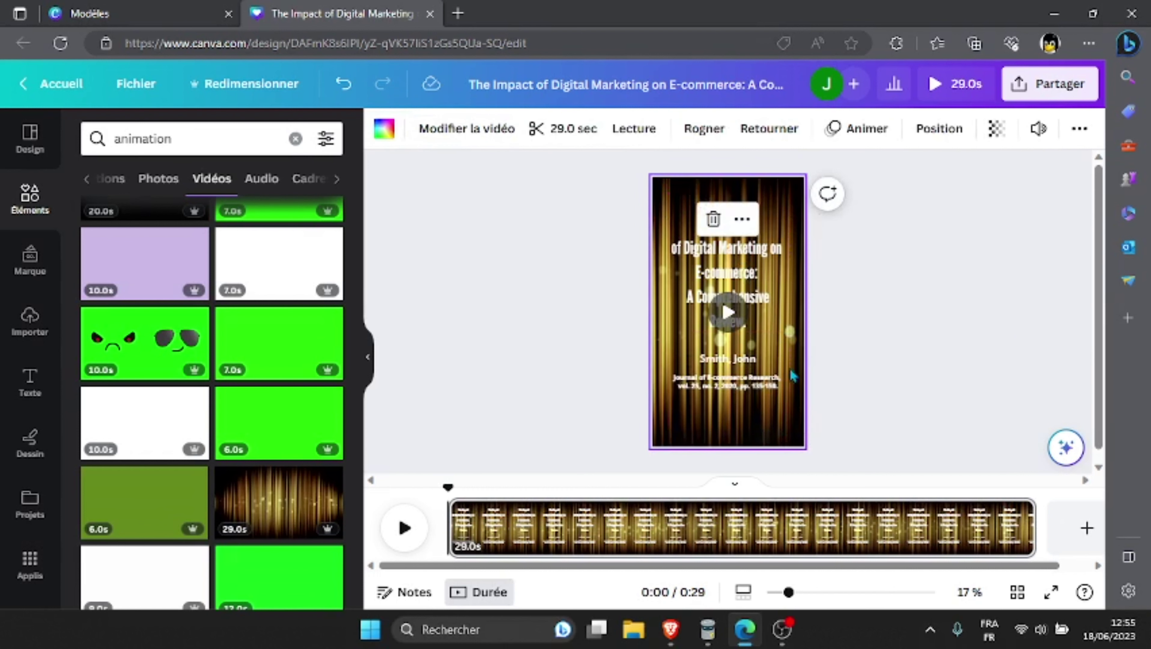
left_click(995, 131)
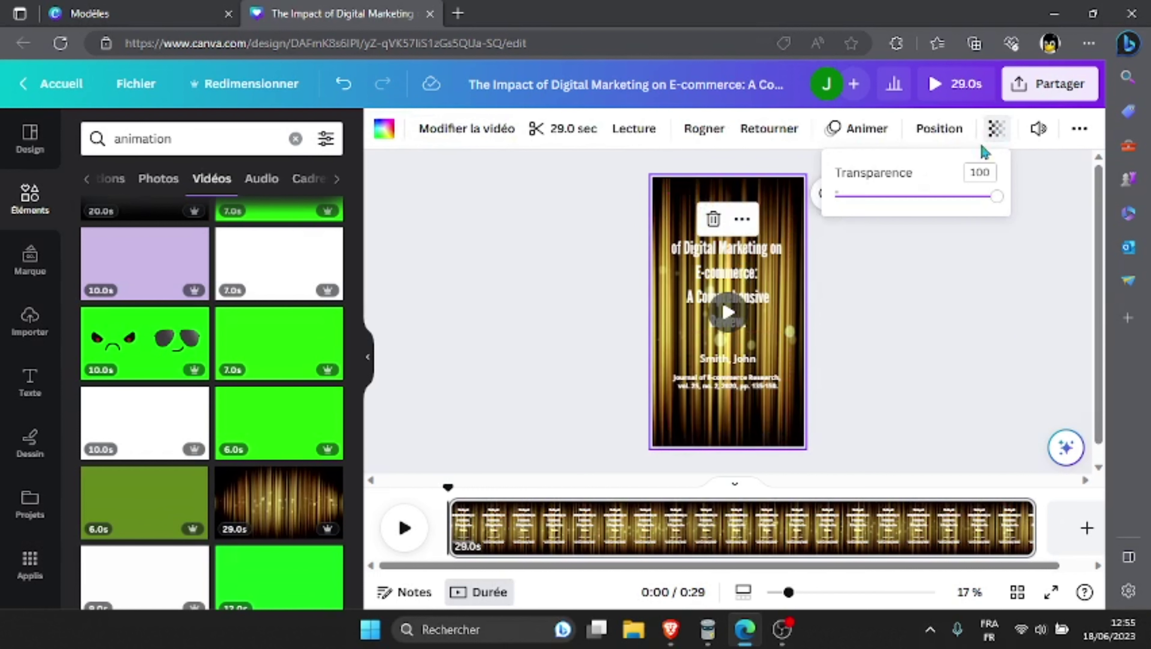
mouse_move(996, 198)
left_mouse_down()
mouse_move(963, 219)
mouse_move(883, 227)
mouse_move(945, 211)
mouse_move(1008, 215)
left_mouse_up()
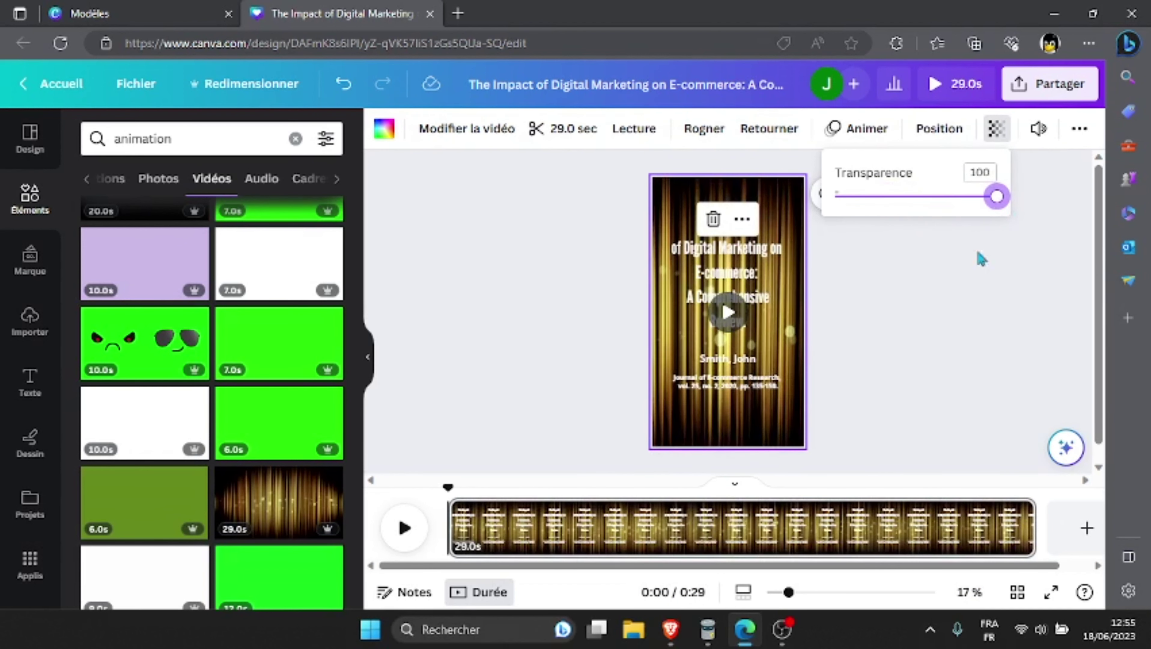
left_click(997, 338)
left_click(976, 339)
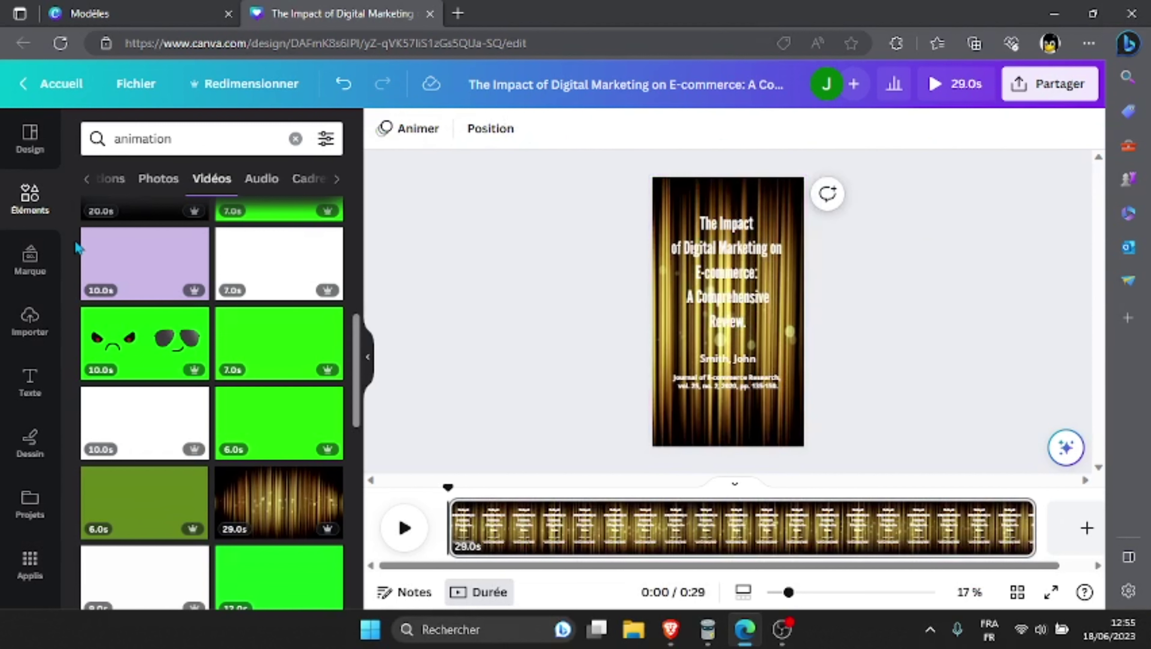
Look through more "animation" videos, and search the video elements for the suggested term "arriere plan bleu" instead.
scroll(196, 494, "down", 5)
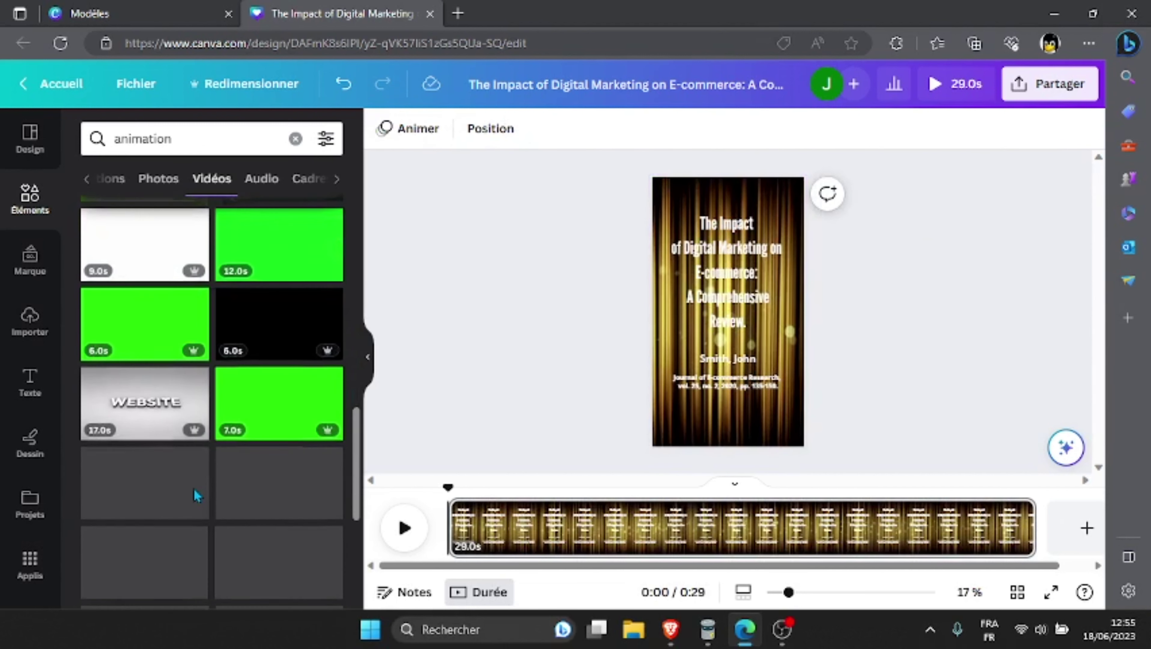
mouse_move(282, 316)
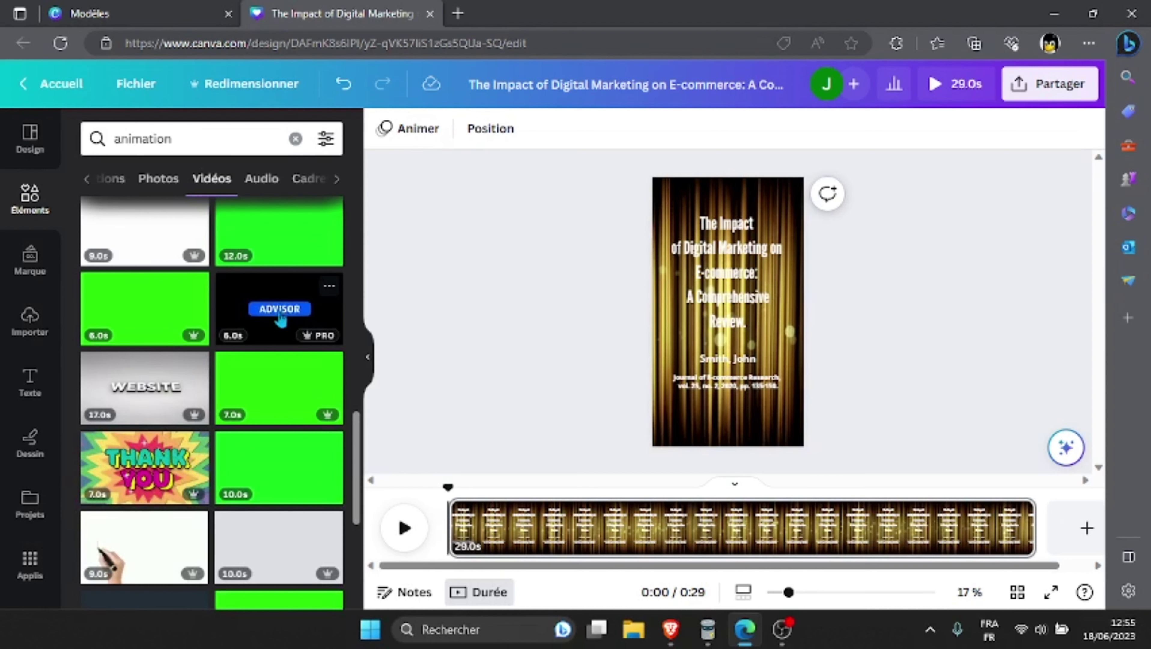
scroll(187, 381, "up", 10)
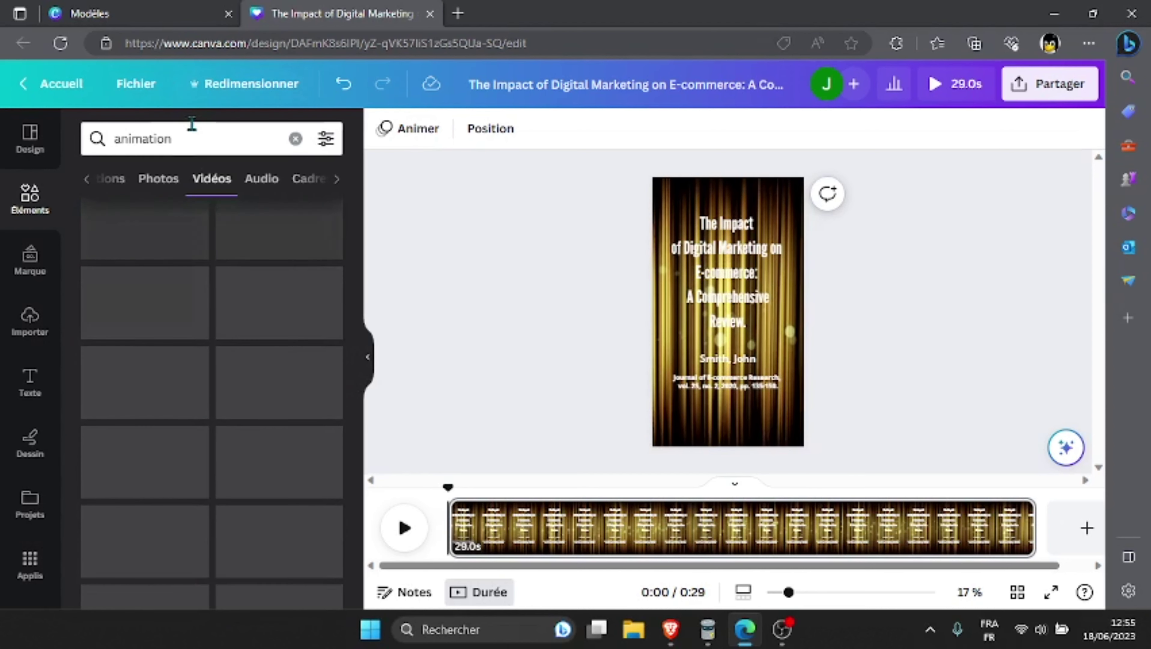
double_click(192, 125)
type("a")
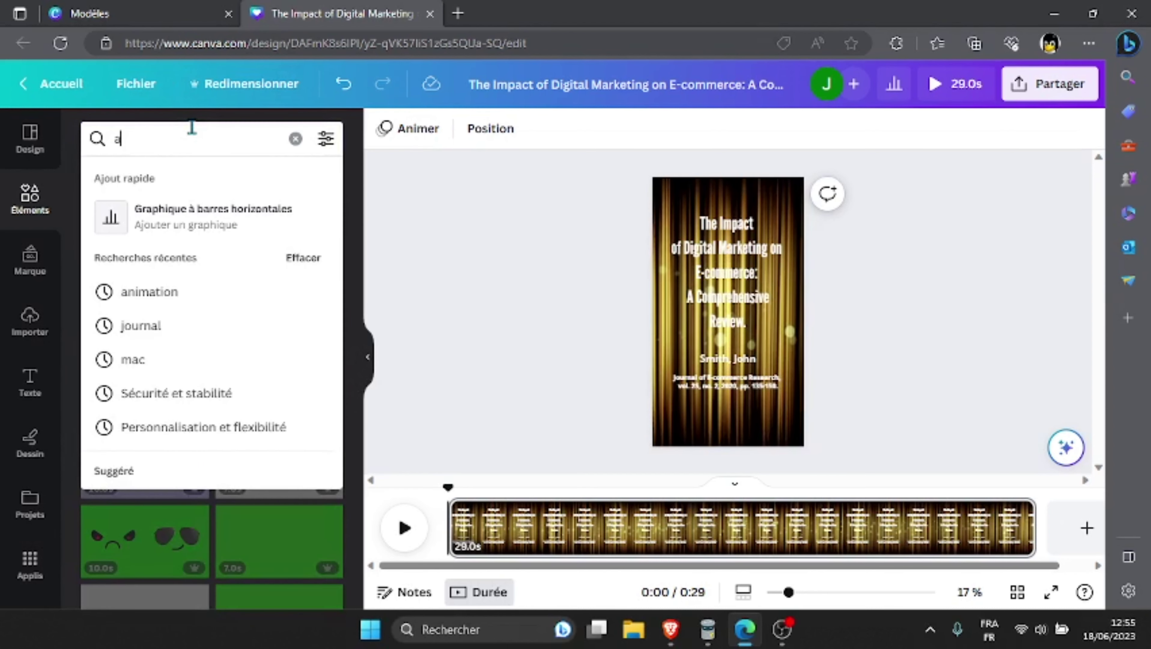
type("rri")
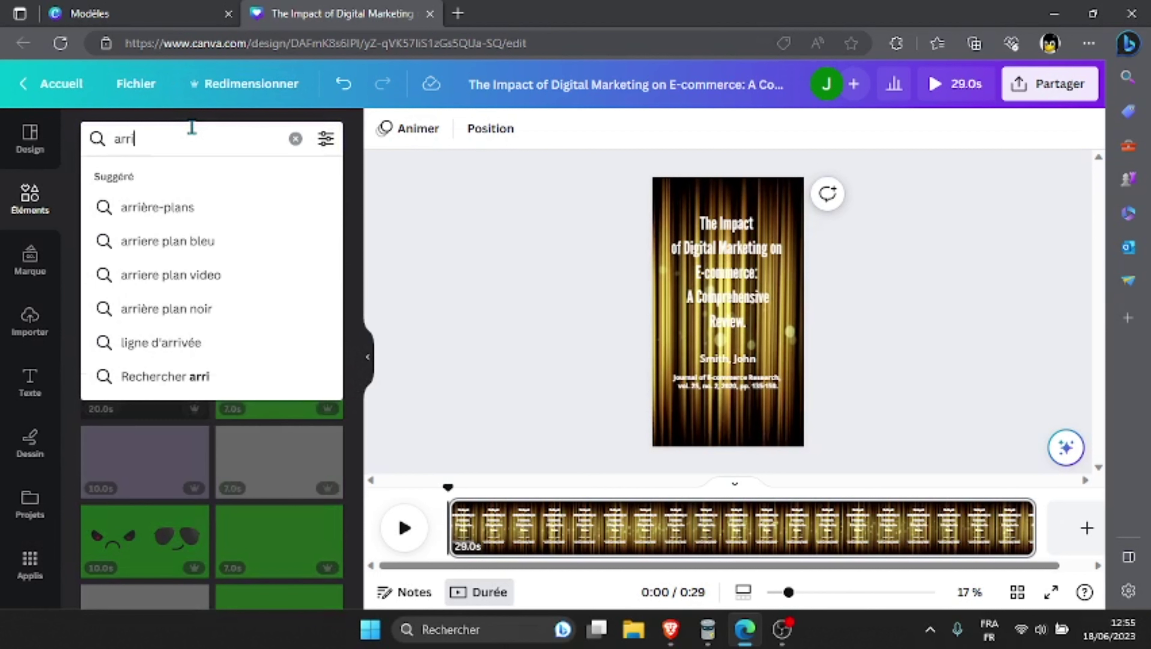
type("er pla")
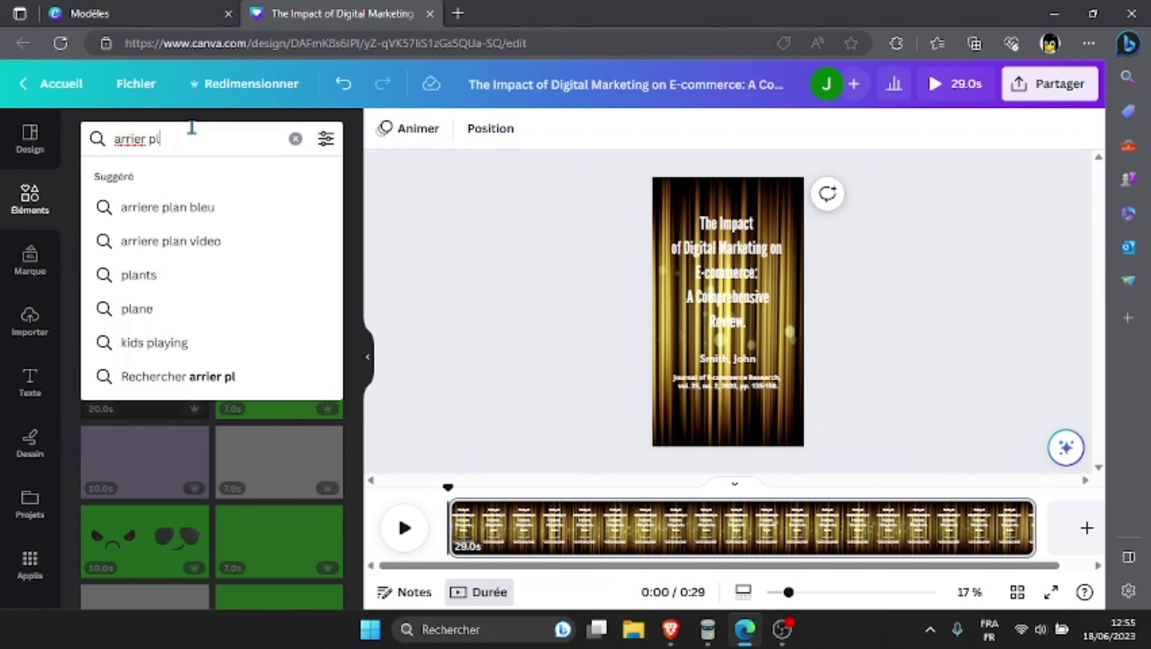
left_click(211, 212)
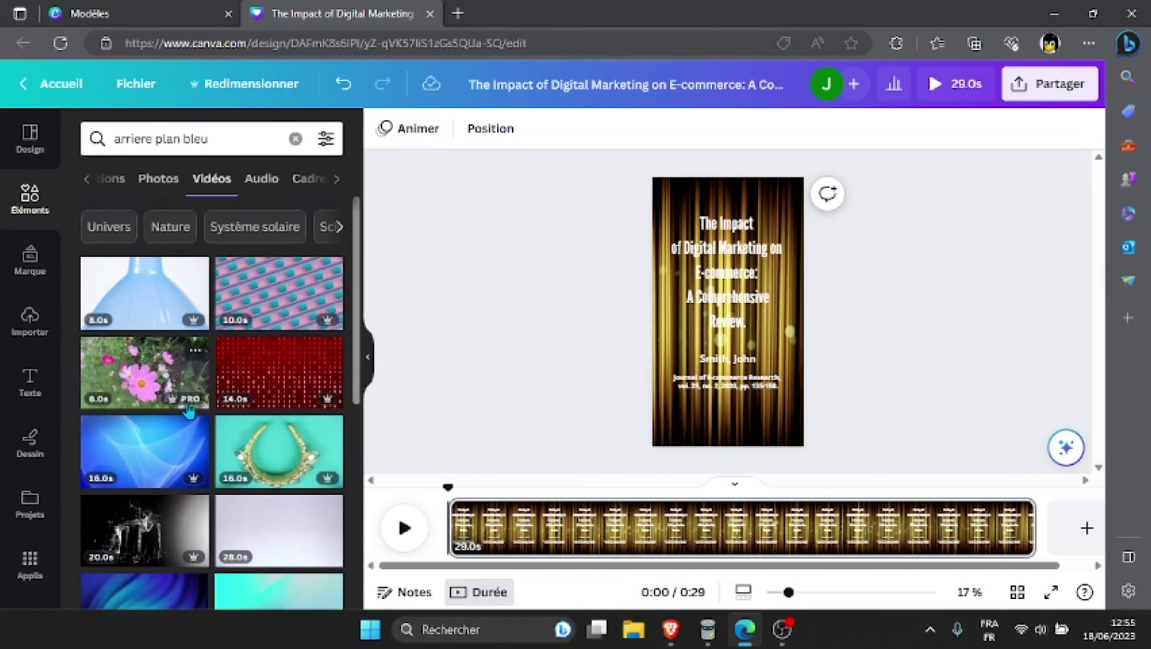
Replace the page background with the 16-second blue satin fabric video from the results.
scroll(204, 436, "down", 3)
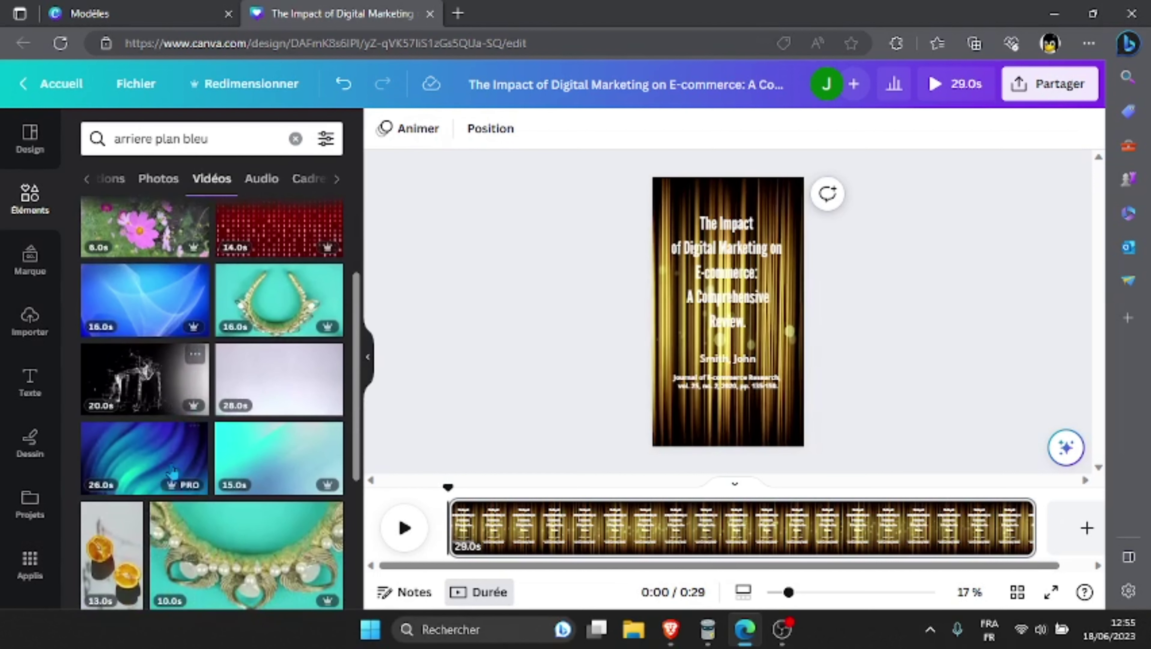
scroll(222, 468, "down", 5)
left_click_drag(222, 468, 664, 334)
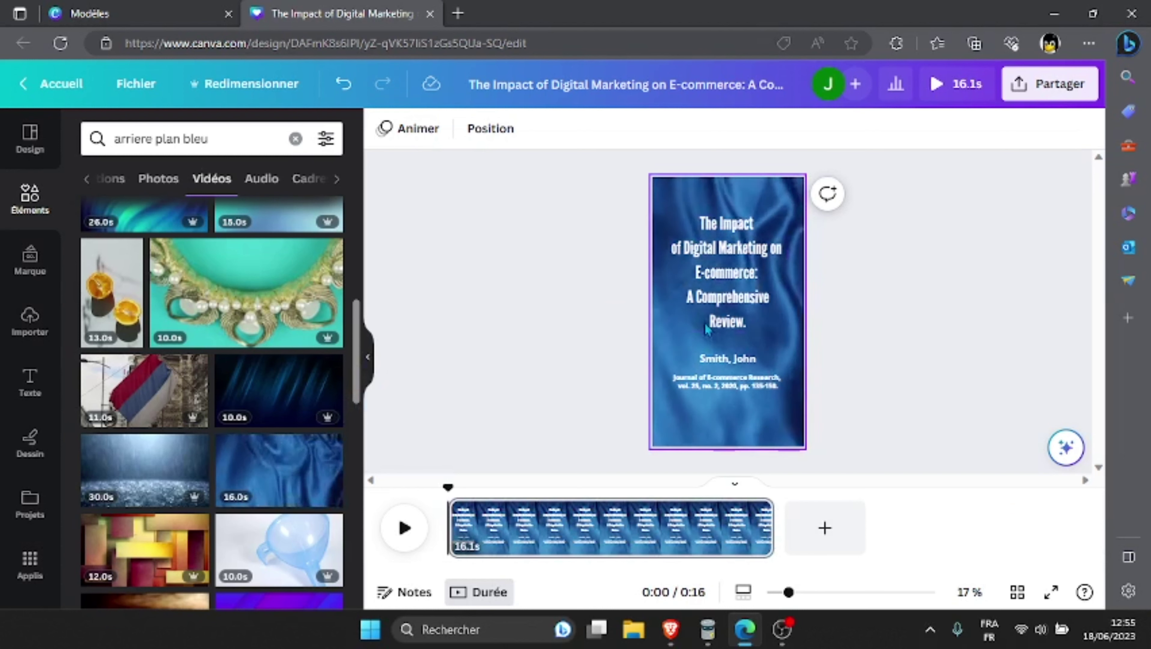
Reposition the blue fabric video within its crop so that its darker folds near the right end fill the page.
left_click(674, 417)
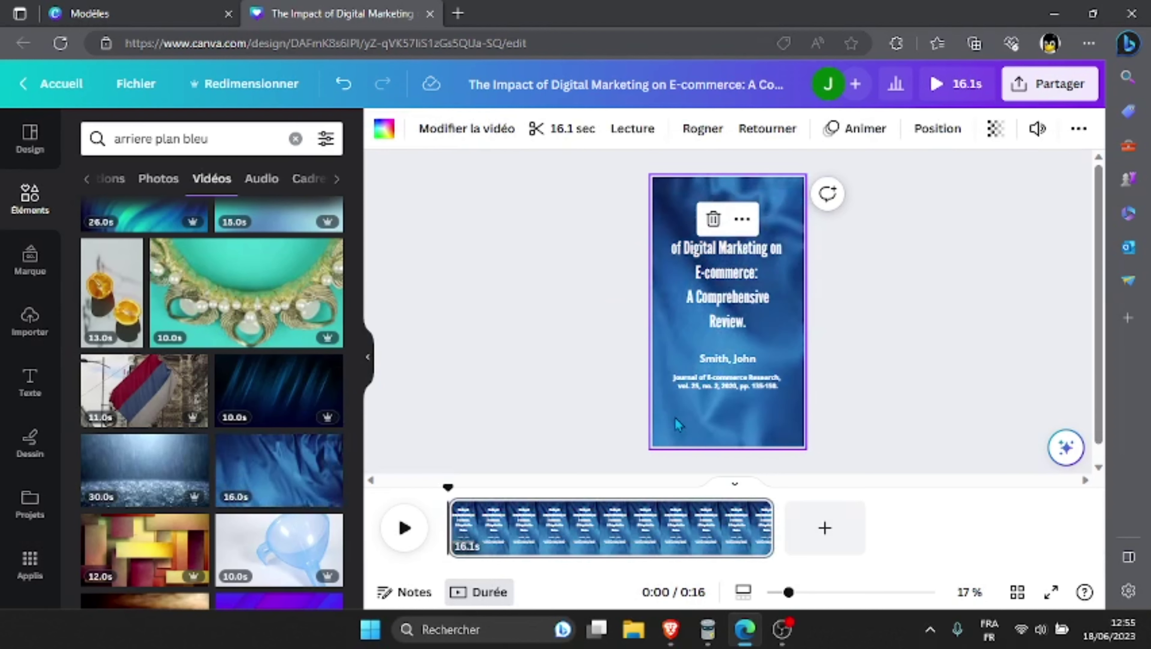
double_click(675, 417)
left_click_drag(713, 389, 547, 421)
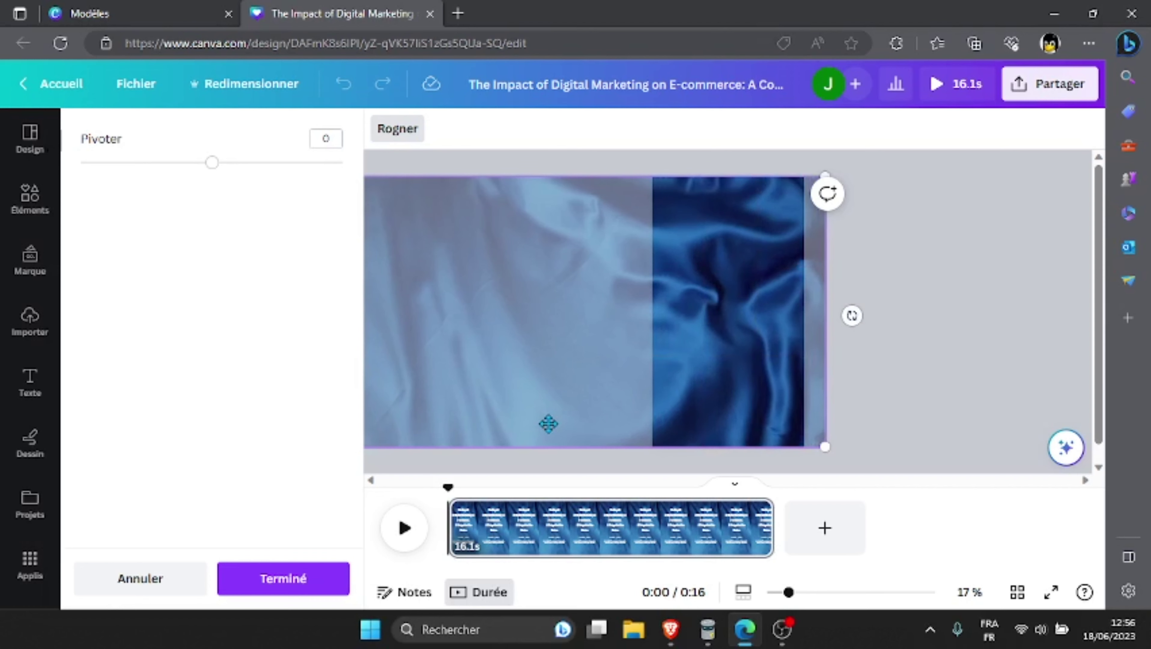
left_click(956, 298)
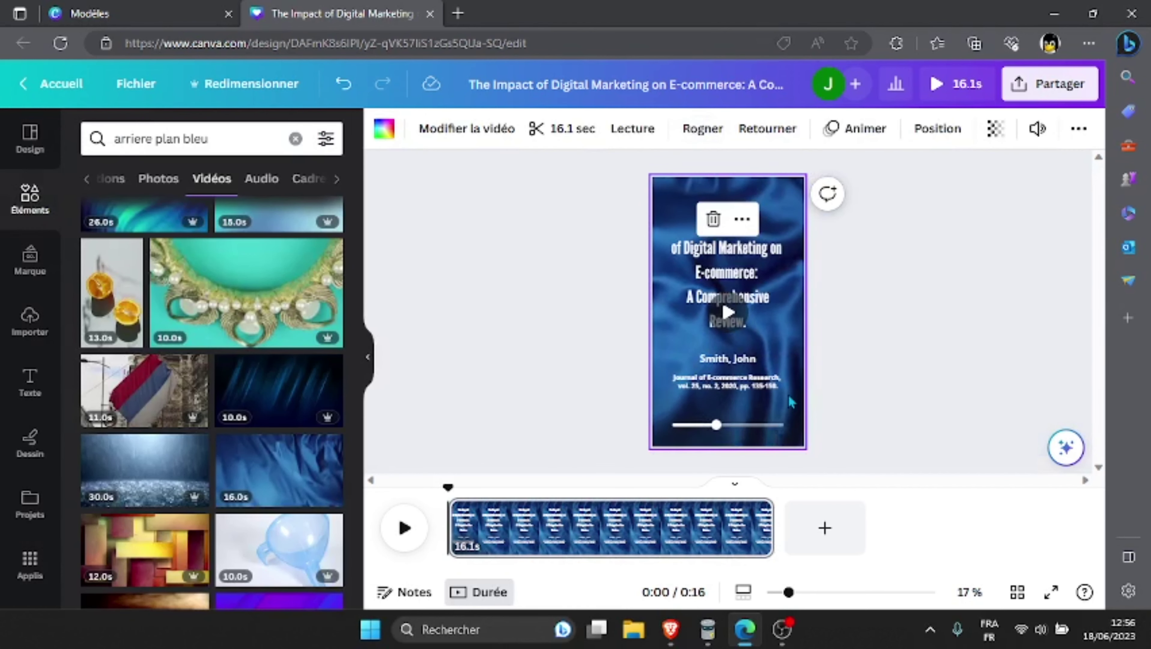
Play the reel from the start to preview the text over the moving blue fabric, and pause after a few seconds.
left_click(412, 527)
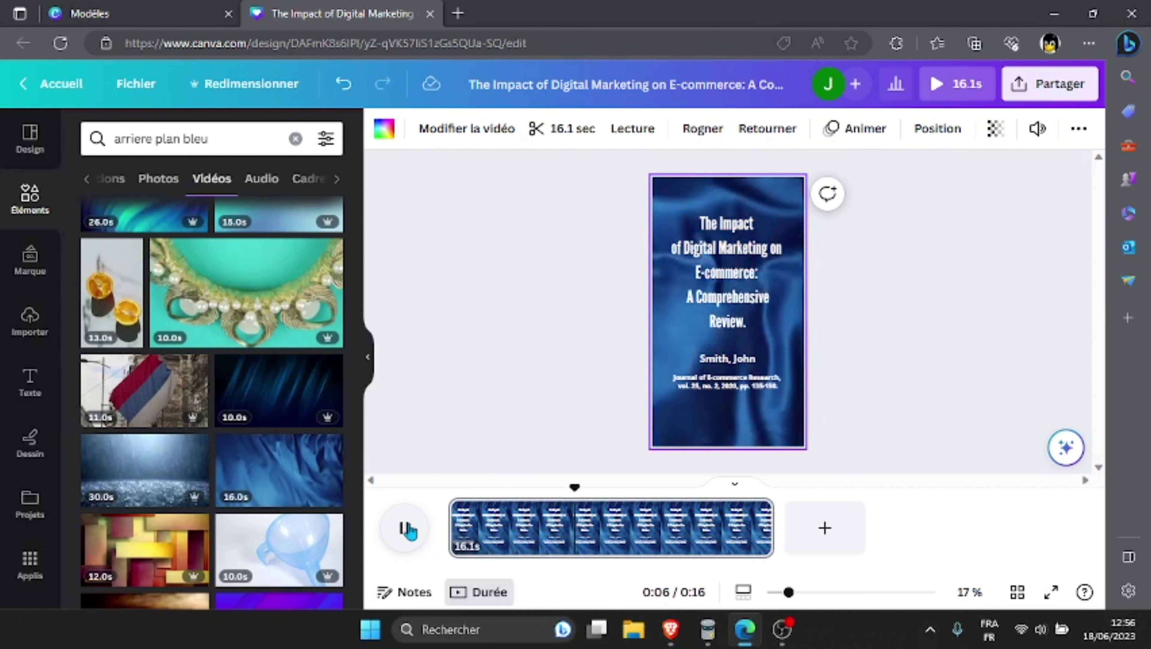
left_click(408, 530)
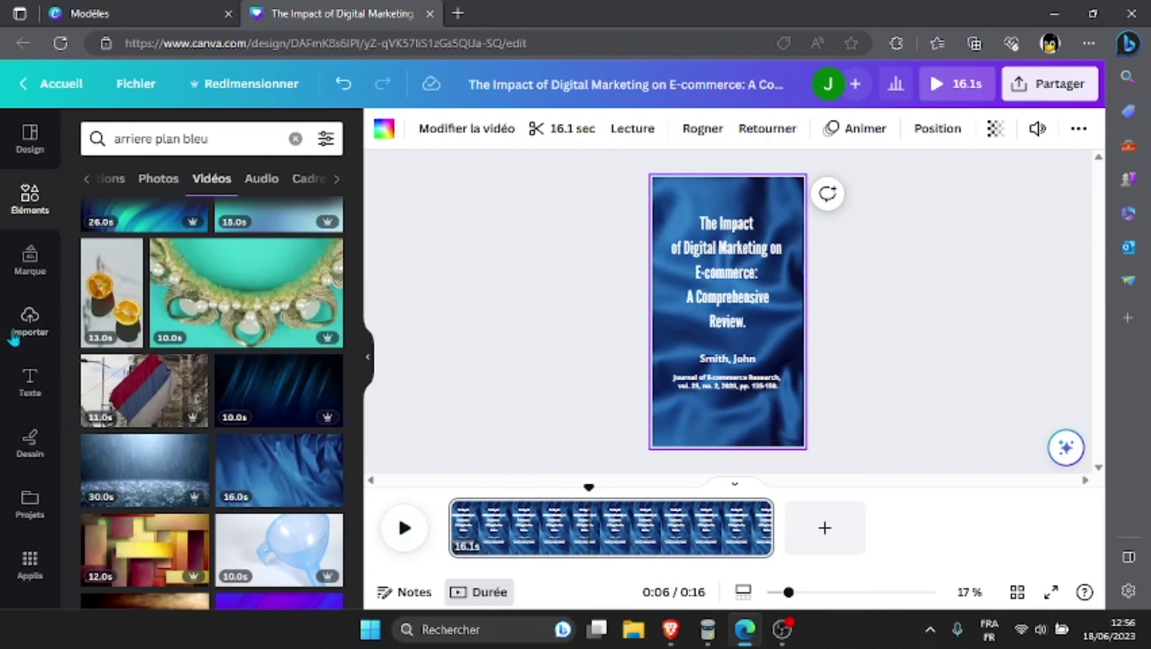
Switch to Adobe Stock in Brave, sample the "Reflective Space Age Dance" track and save its preview audio file to the desktop (Bureau).
left_click(30, 327)
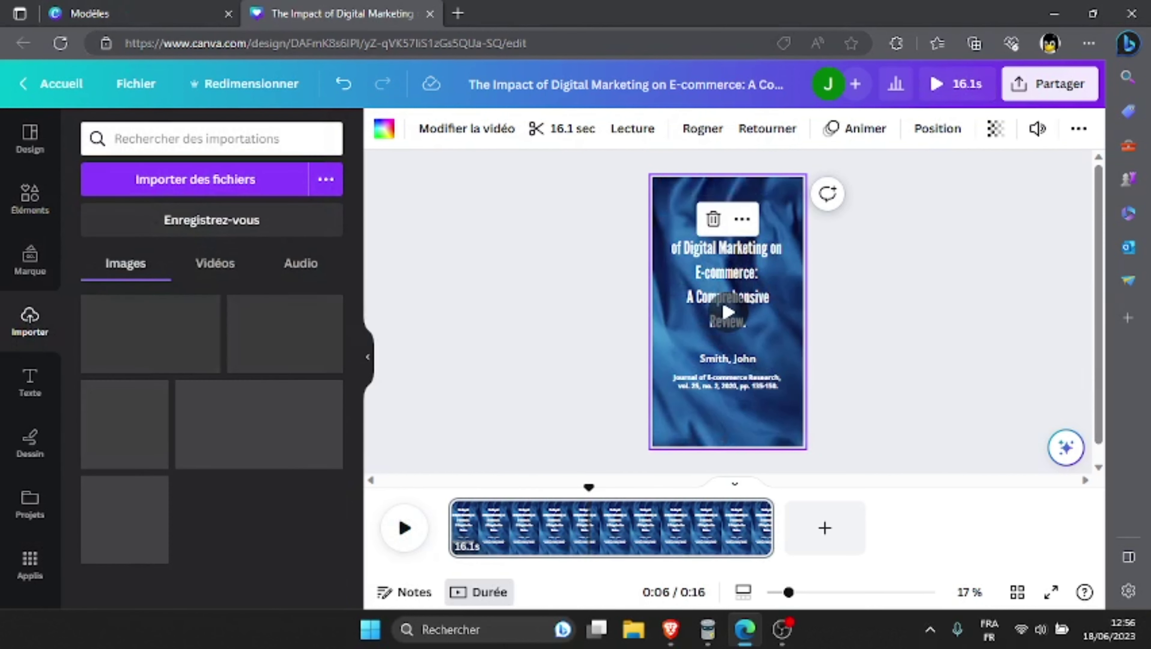
left_click(672, 631)
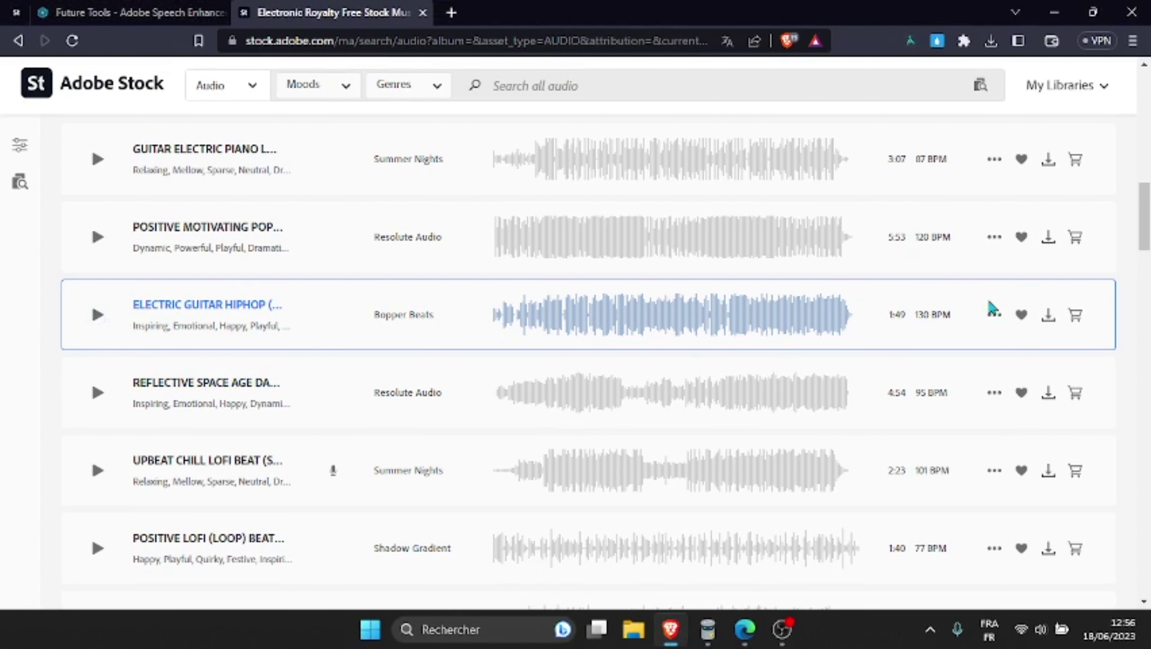
left_click(95, 394)
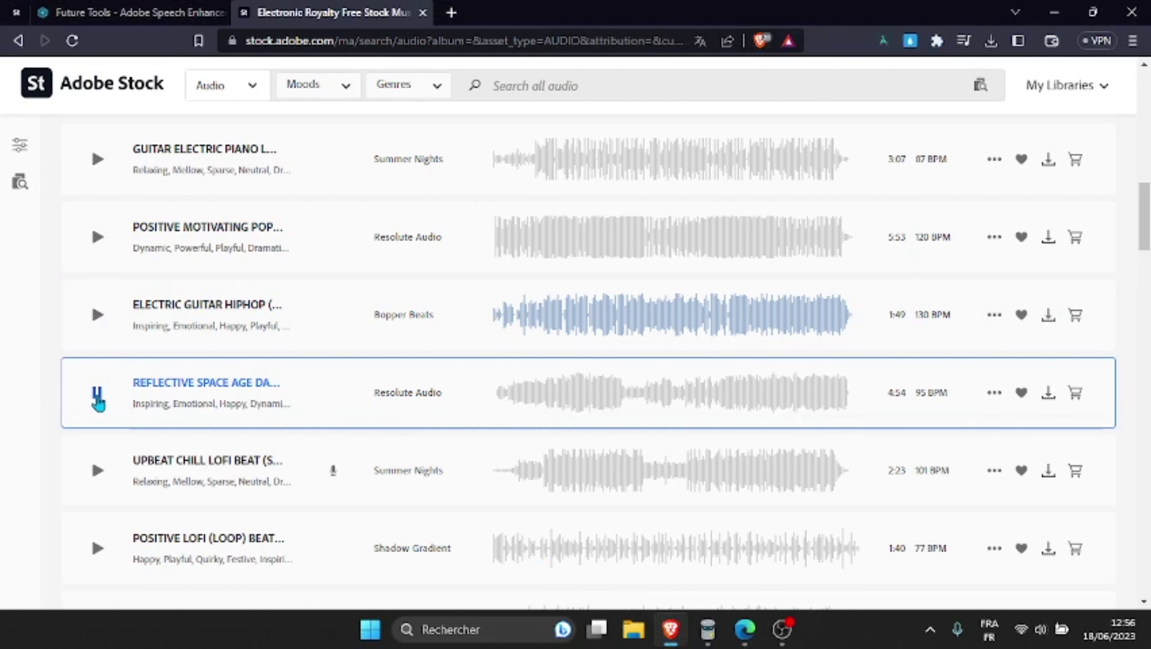
left_click(96, 399)
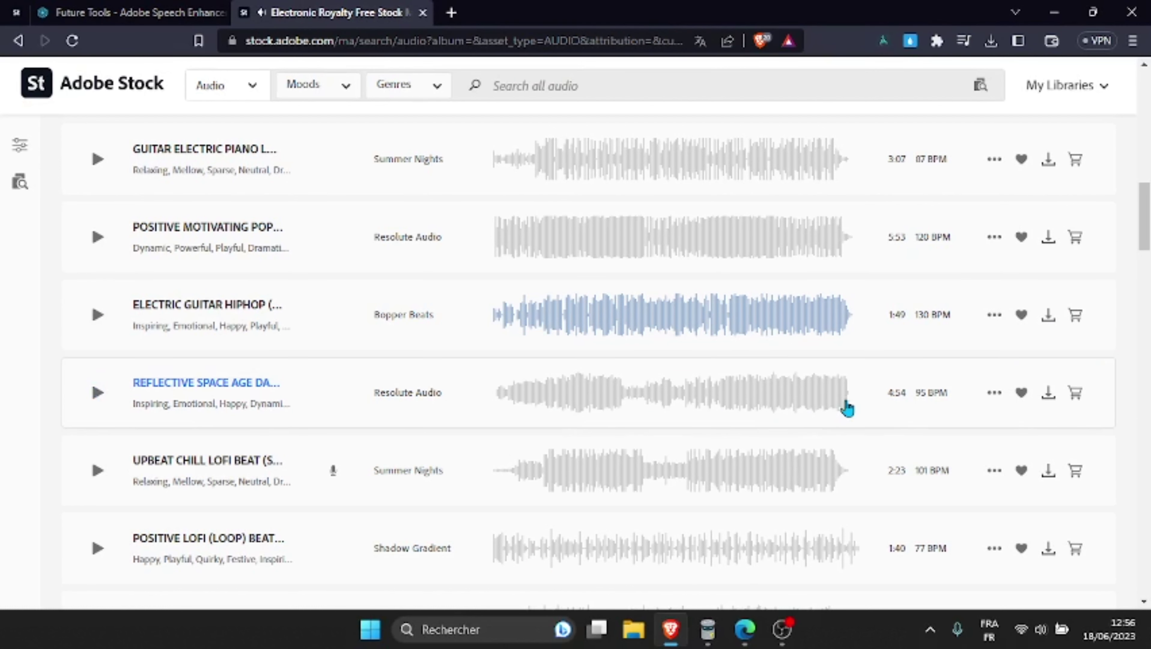
left_click(1048, 394)
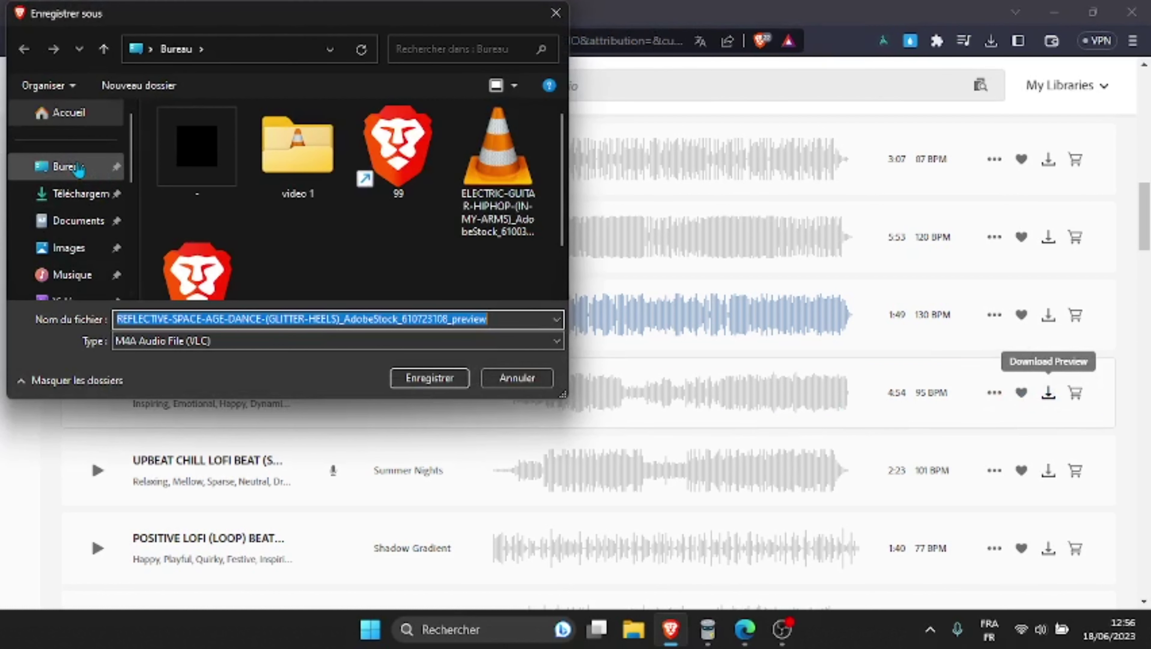
left_click(79, 169)
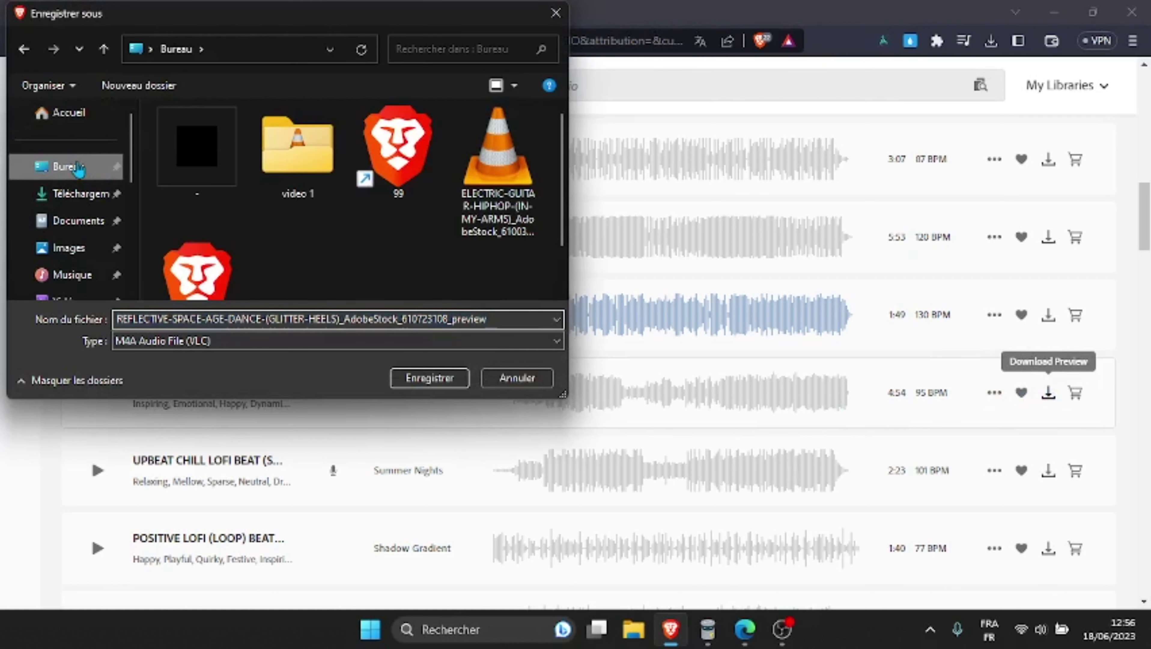
left_click(460, 380)
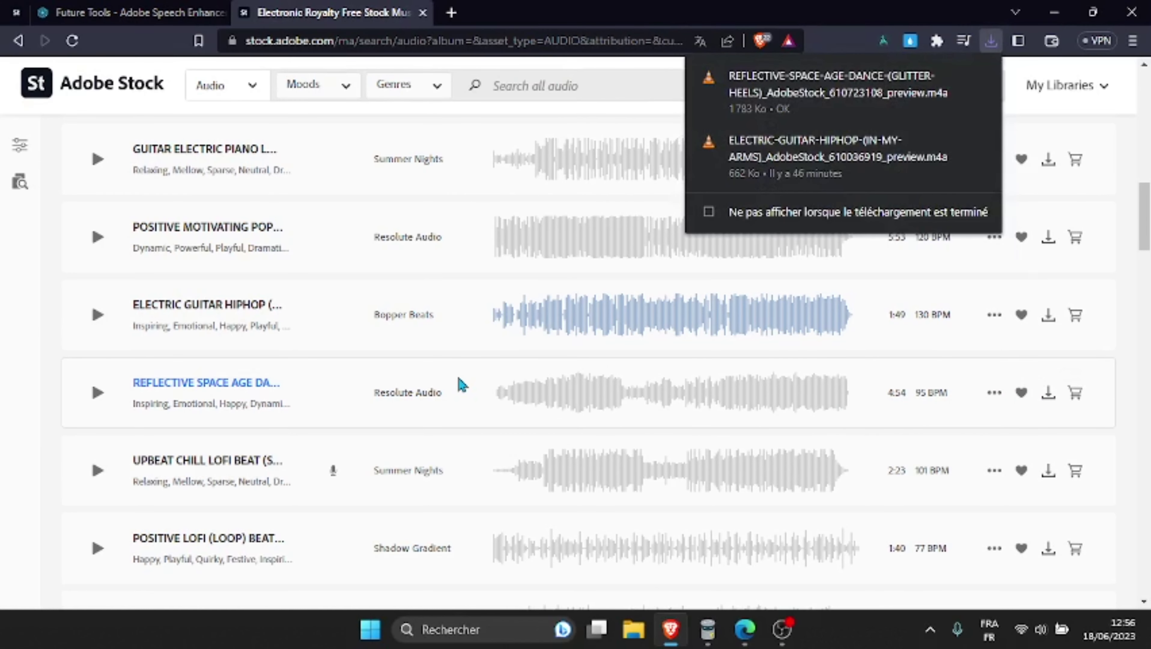
Return to Canva, import the REFLECTIVE-SPACE-AGE-DANCE audio file from the desktop and place it beneath the page on the timeline.
left_click(1055, 12)
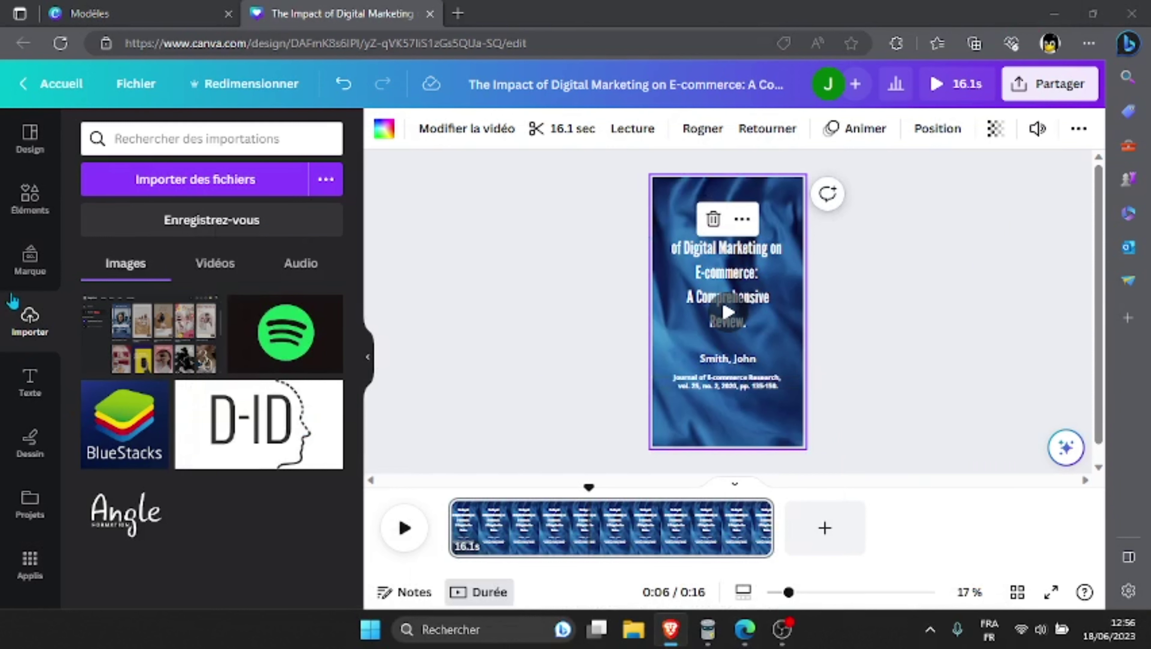
left_click(182, 178)
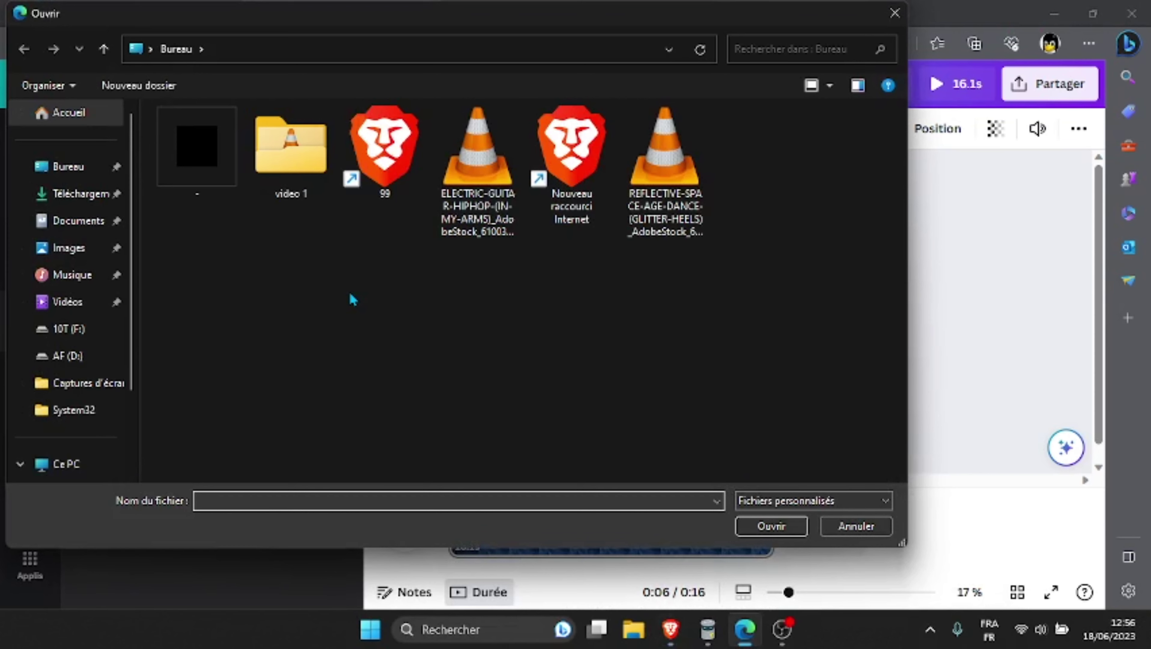
double_click(698, 182)
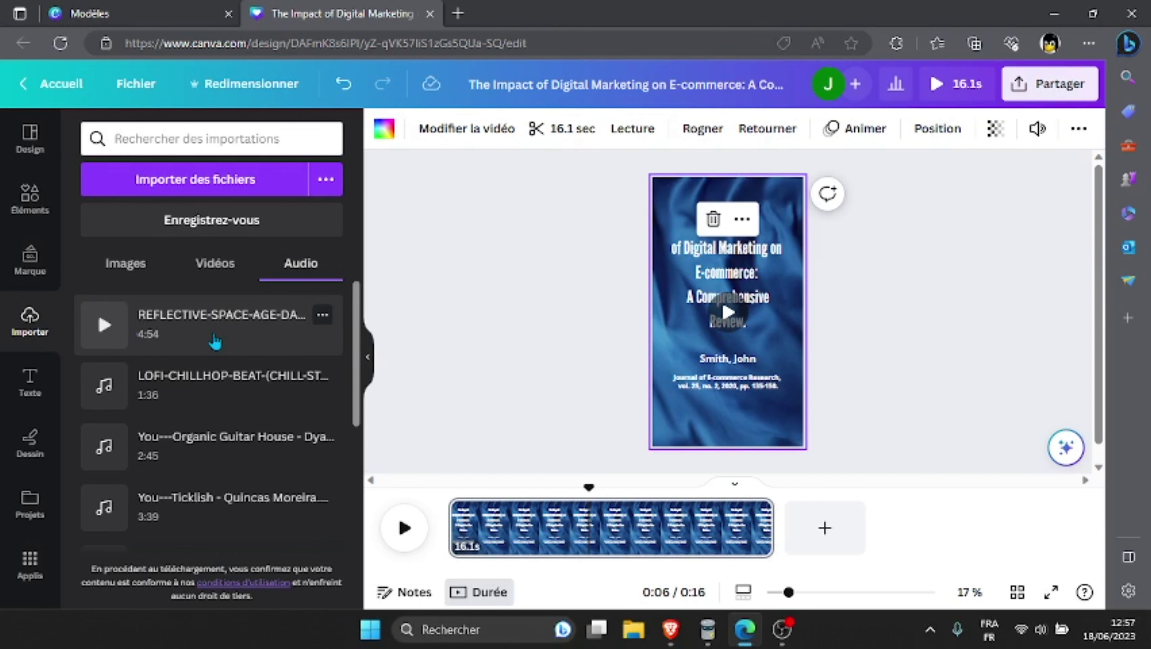
left_click_drag(230, 322, 592, 549)
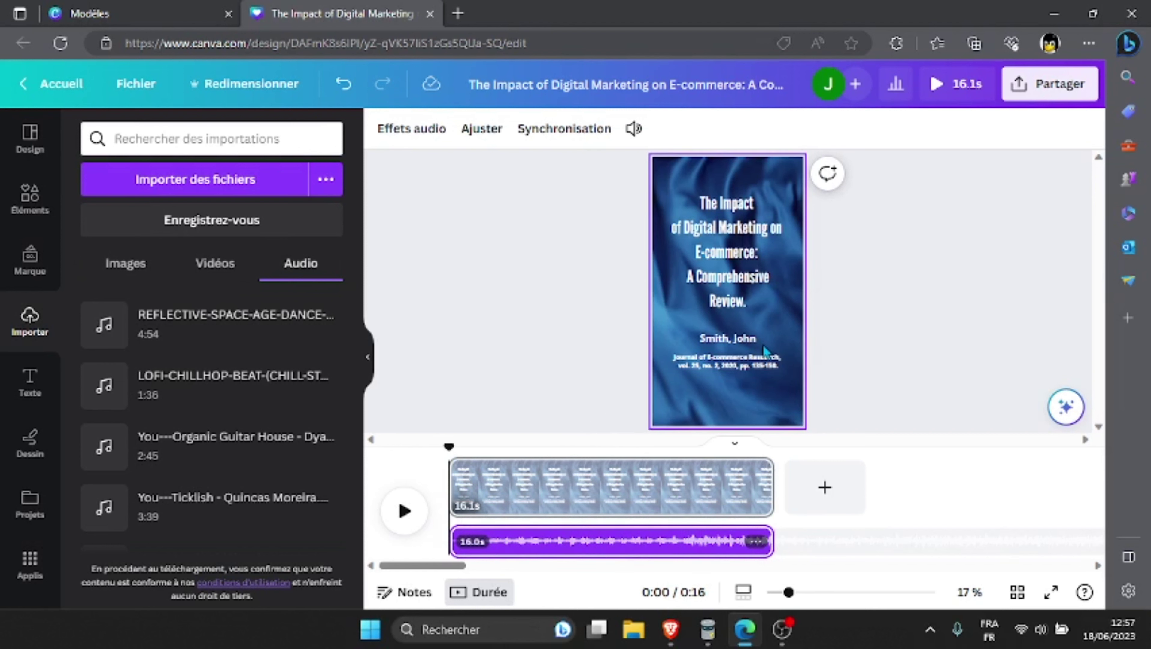
Download the design as an MP4 video at 1080 px (HD) and open the downloaded file for playback.
left_click(1057, 88)
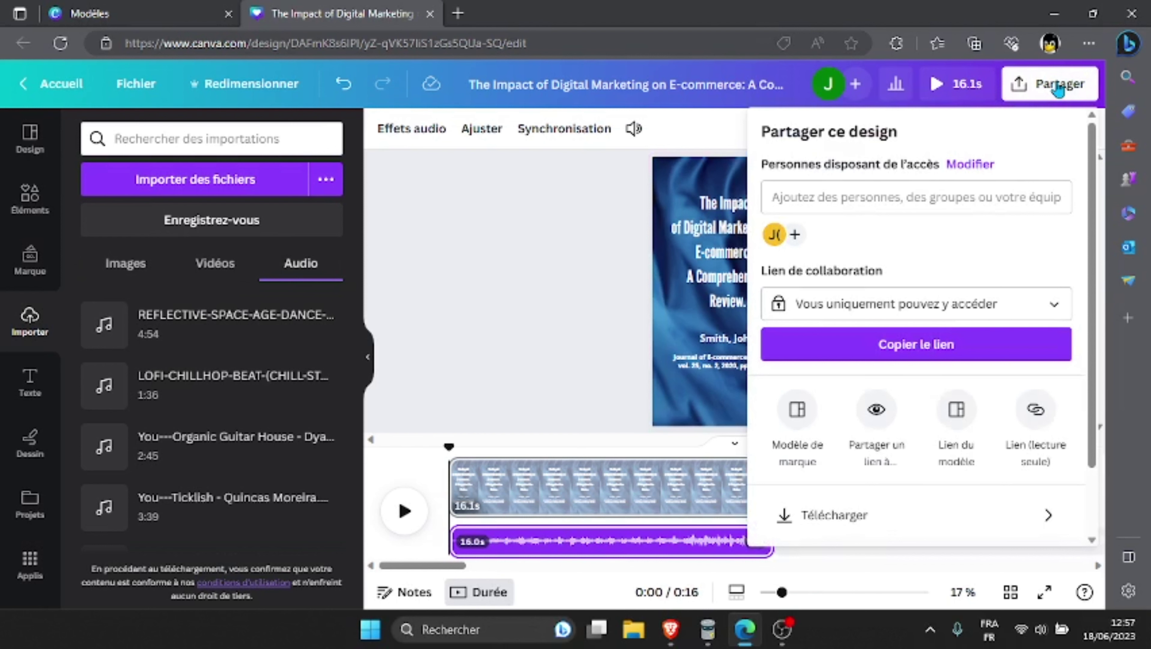
left_click(849, 518)
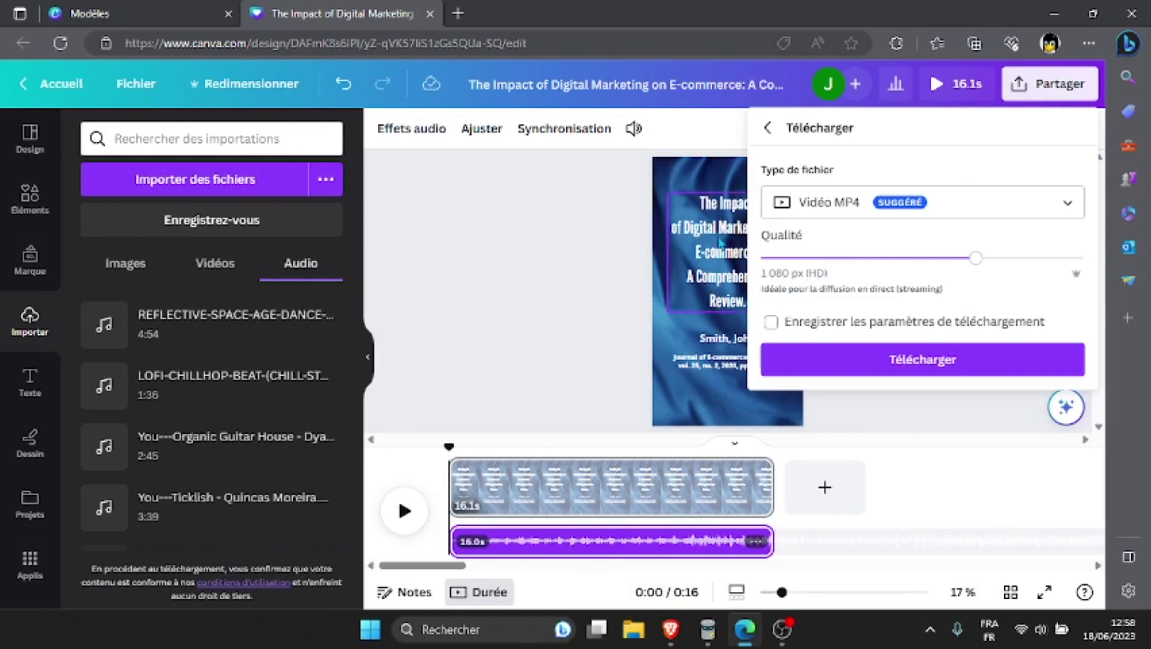
left_click(946, 361)
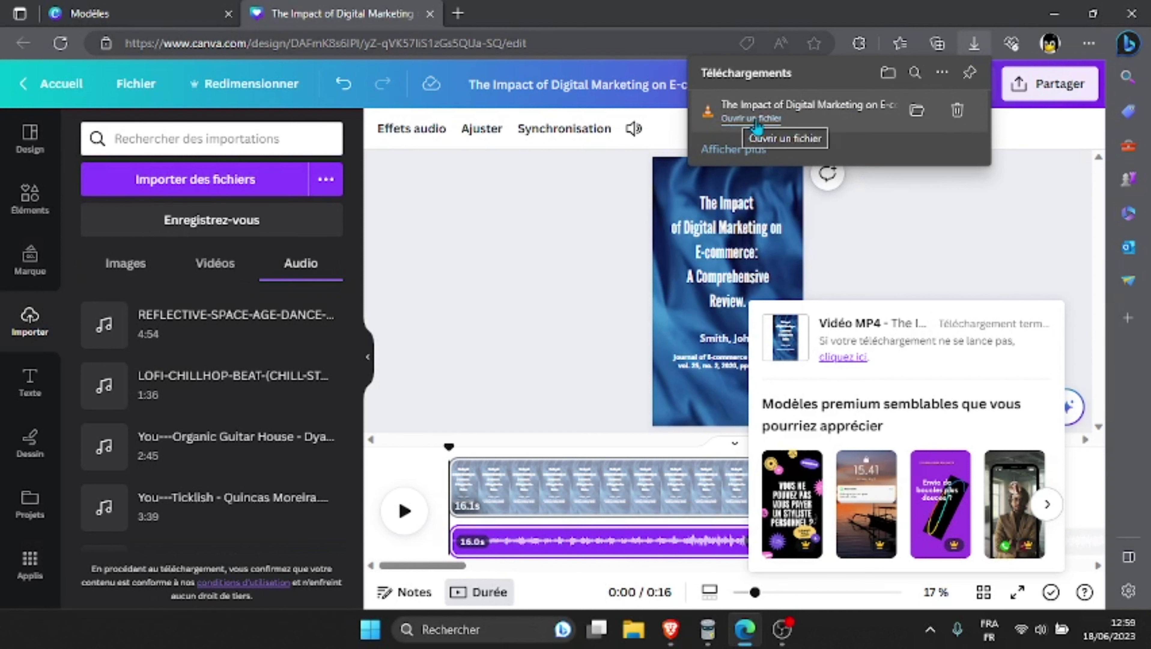
left_click(764, 121)
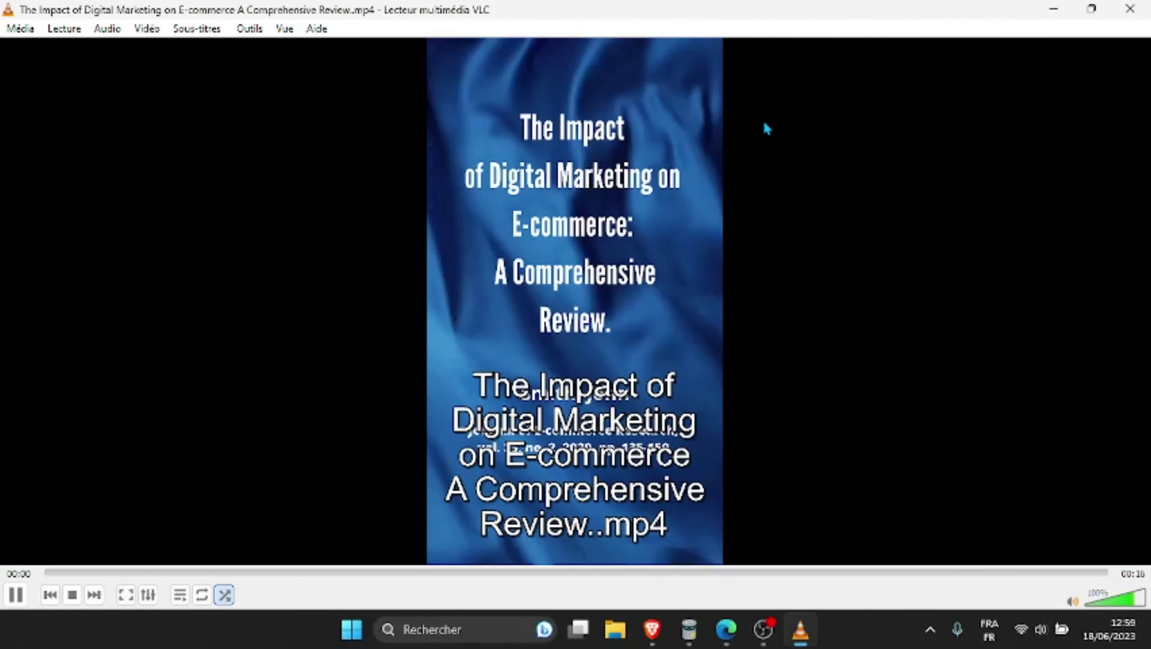